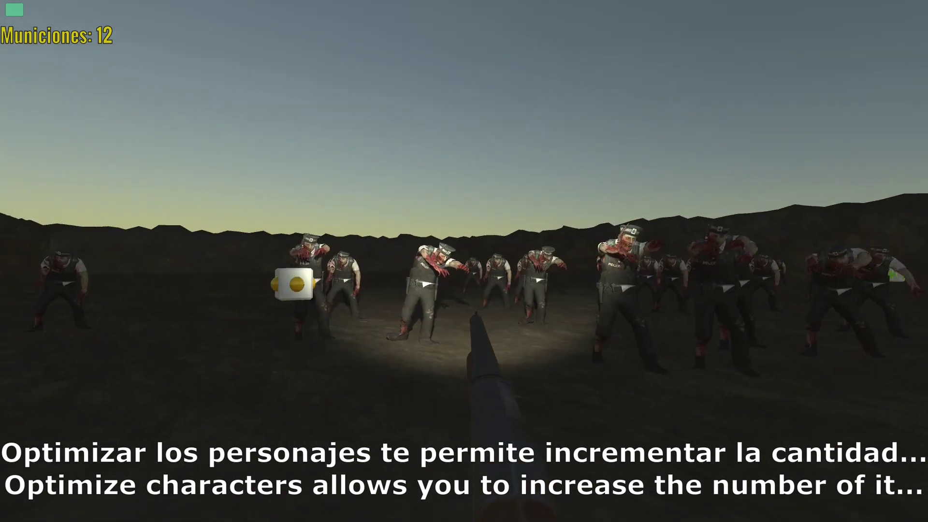
Shoot the zombies down to 18 remaining, reload, and pick up the ammo box.
click(464, 261)
click(464, 261)
click(464, 261)
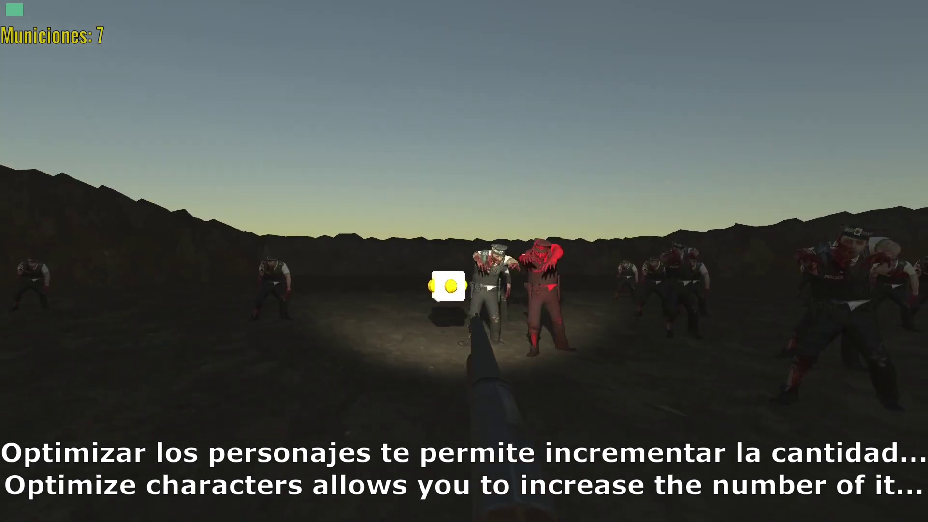
click(464, 261)
click(464, 261)
key(r)
click(464, 262)
click(464, 261)
click(464, 261)
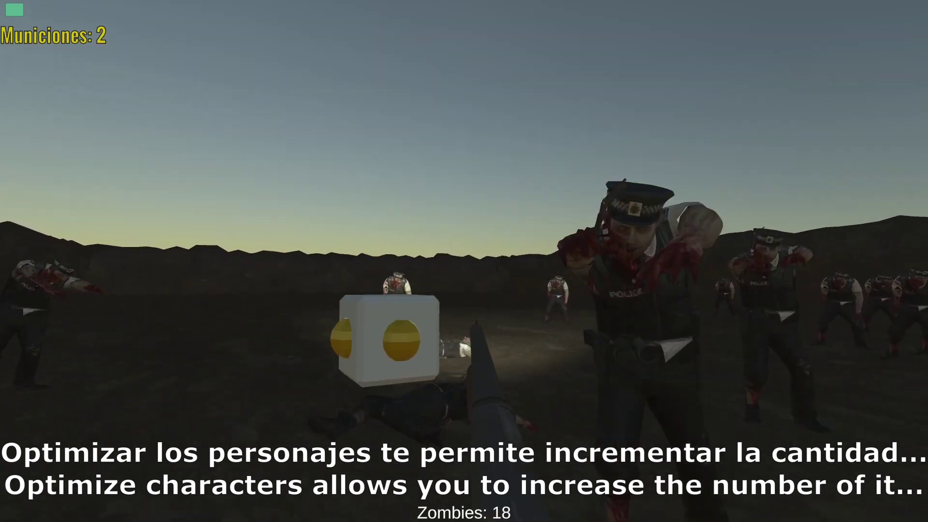
key(r)
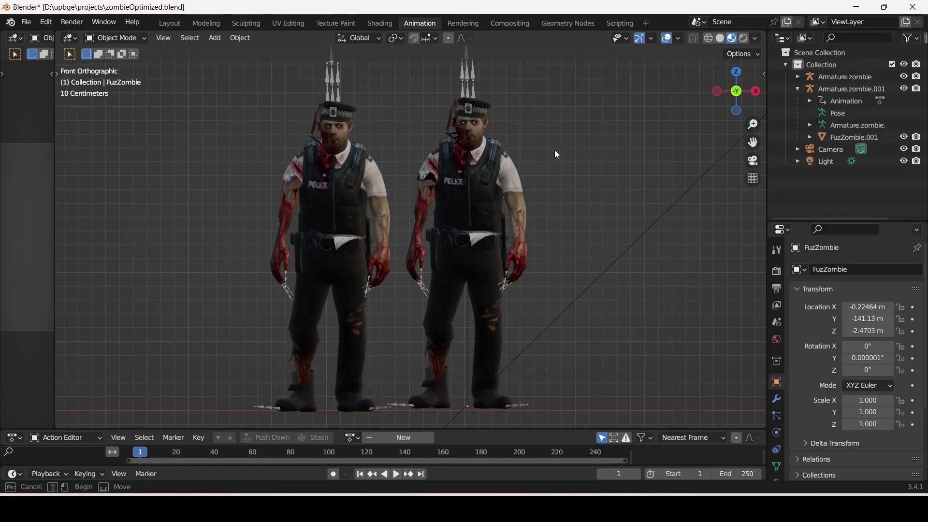
Inspect the two police zombies from the front and around, in Rendered shading.
mouse_move(602, 169)
middle_down()
mouse_move(630, 182)
mouse_move(493, 148)
mouse_move(546, 172)
middle_up()
key(KP_1)
scroll(567, 190, down, 2)
scroll(579, 195, up, 2)
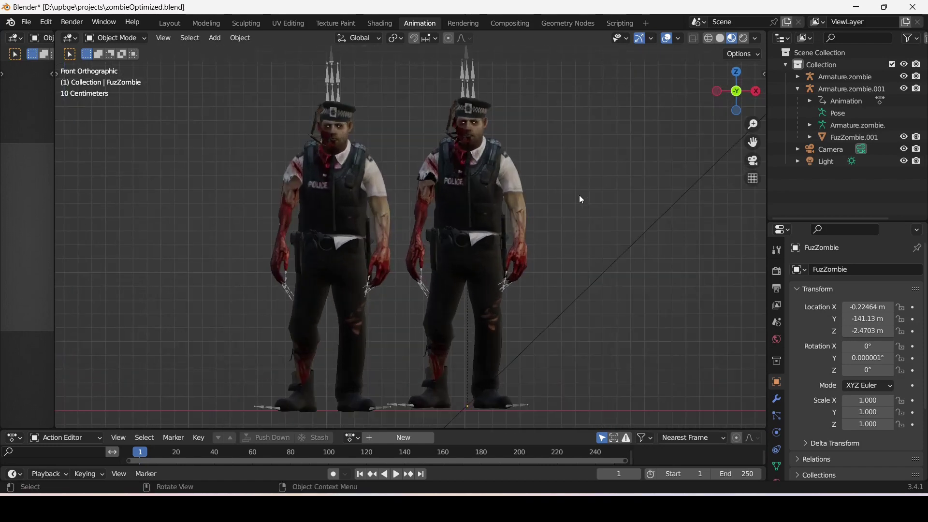
click(743, 39)
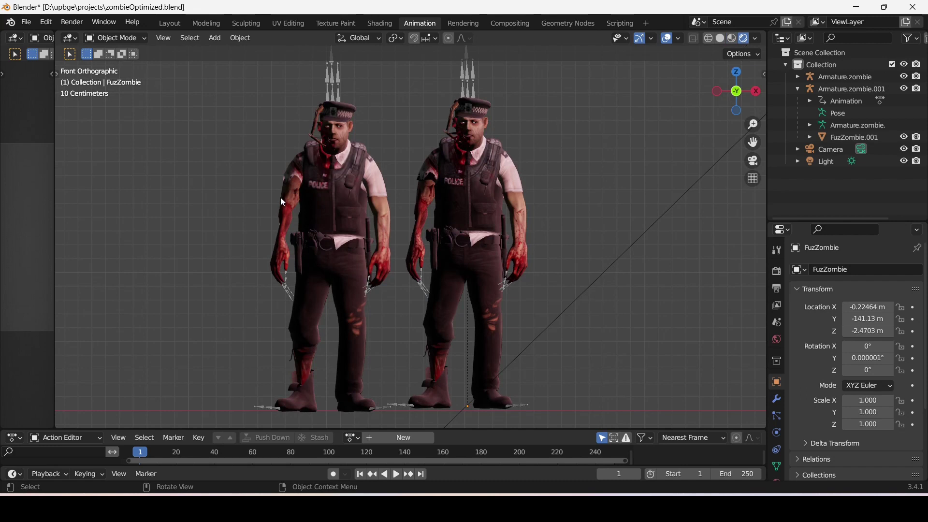
mouse_move(218, 227)
middle_down()
mouse_move(373, 285)
mouse_move(238, 263)
mouse_move(187, 228)
mouse_move(223, 244)
middle_up()
scroll(571, 225, down, 1)
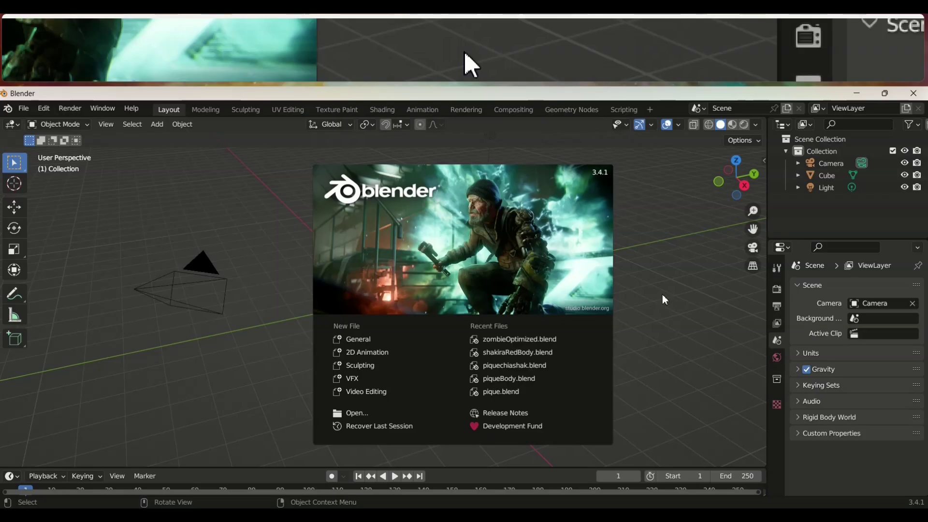
In the new Blender scene, dismiss the splash and delete the default cube.
click(665, 300)
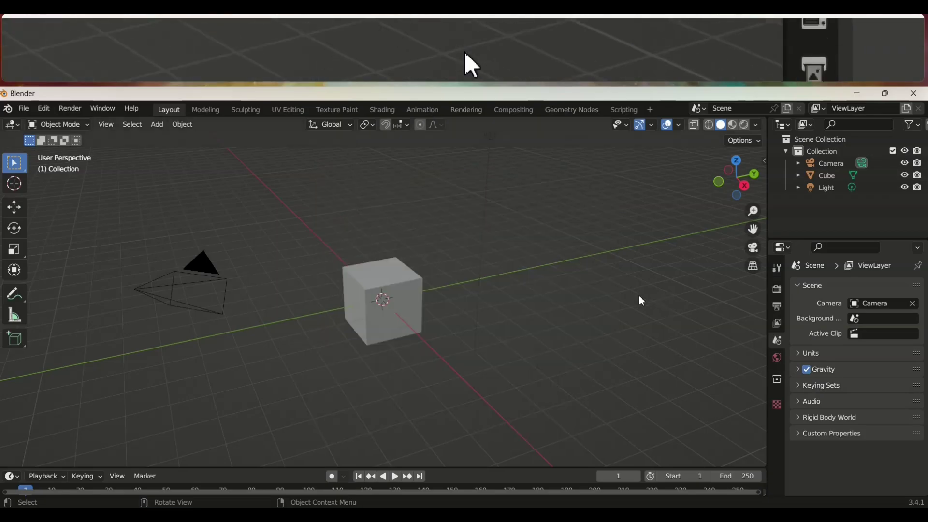
click(360, 287)
key(x)
click(359, 285)
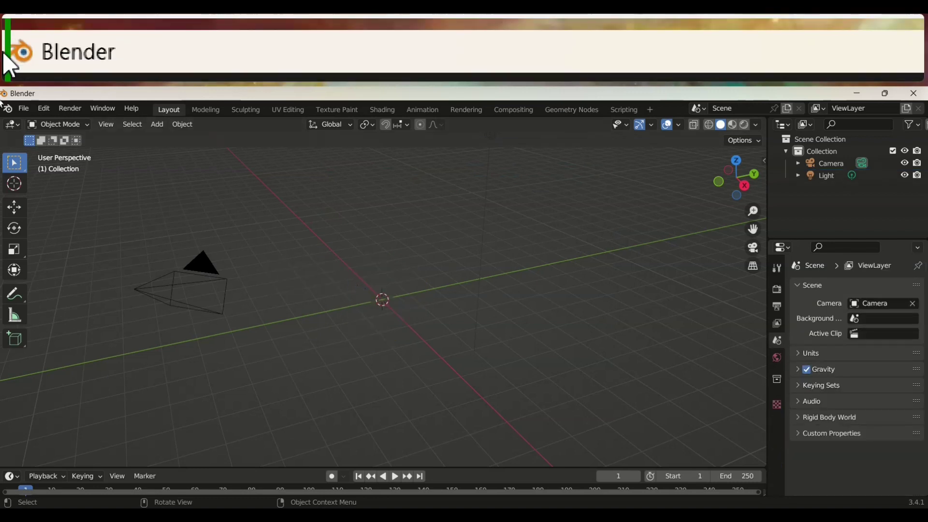
click(24, 109)
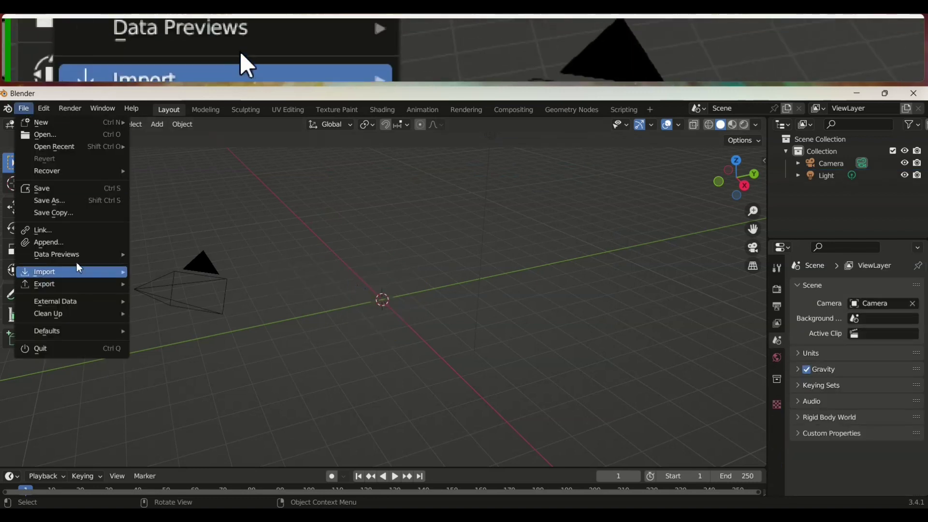
mouse_move(44, 271)
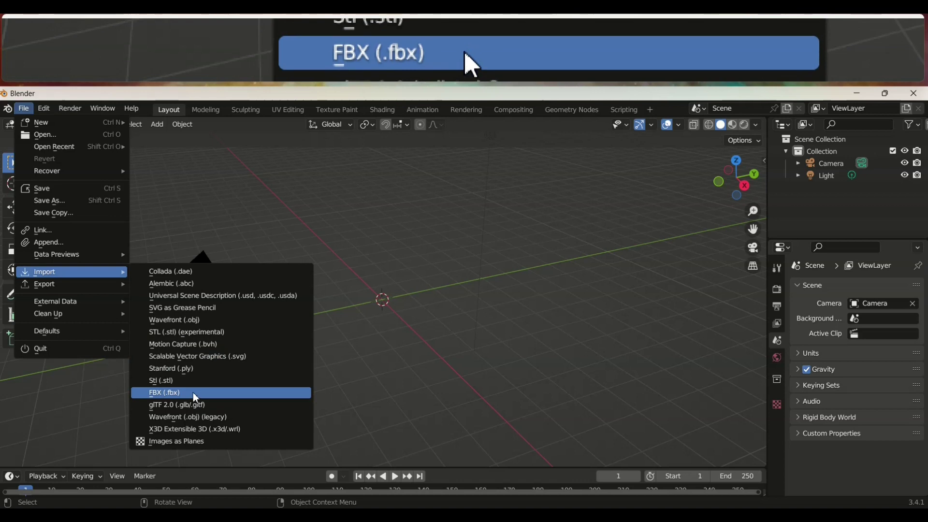
Import zombieGame.fbx so Armature.zombie appears in the scene.
click(195, 394)
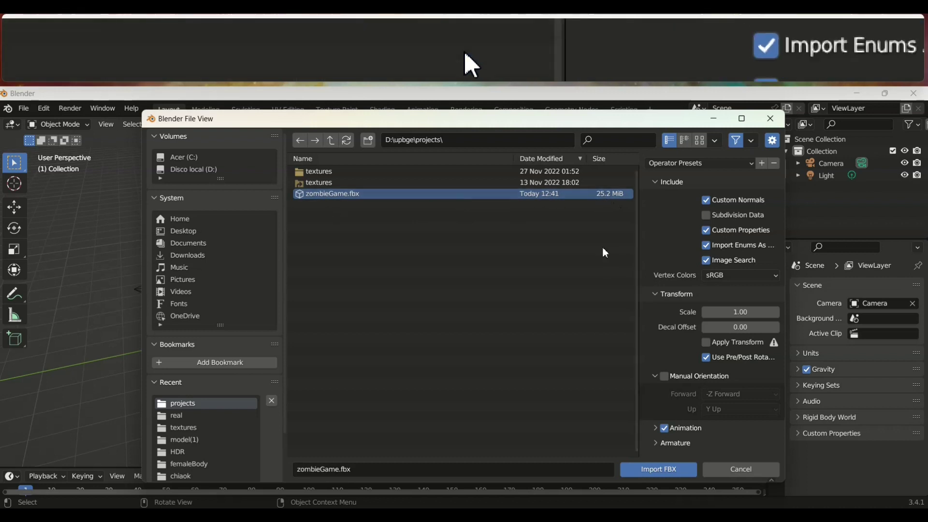
click(659, 472)
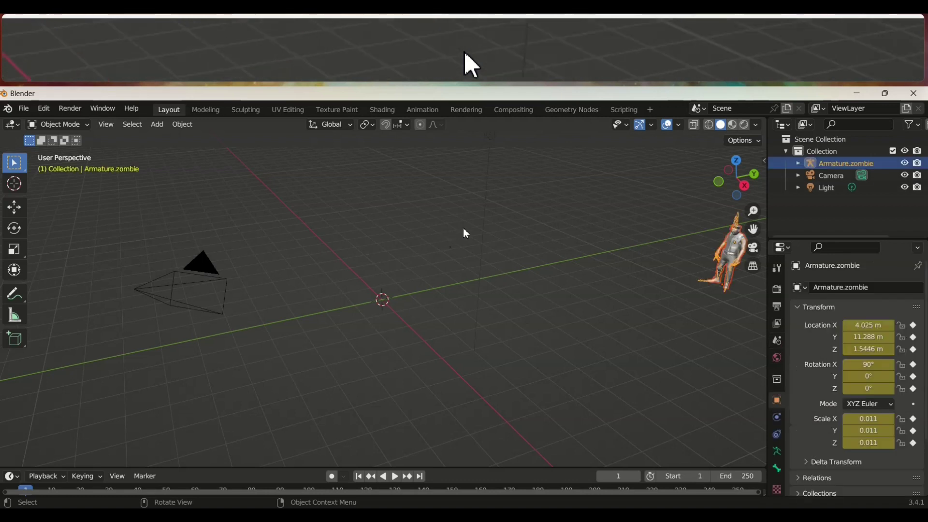
Switch to the Shading workspace and frame the imported zombie from the front.
click(387, 112)
key(KP_Decimal)
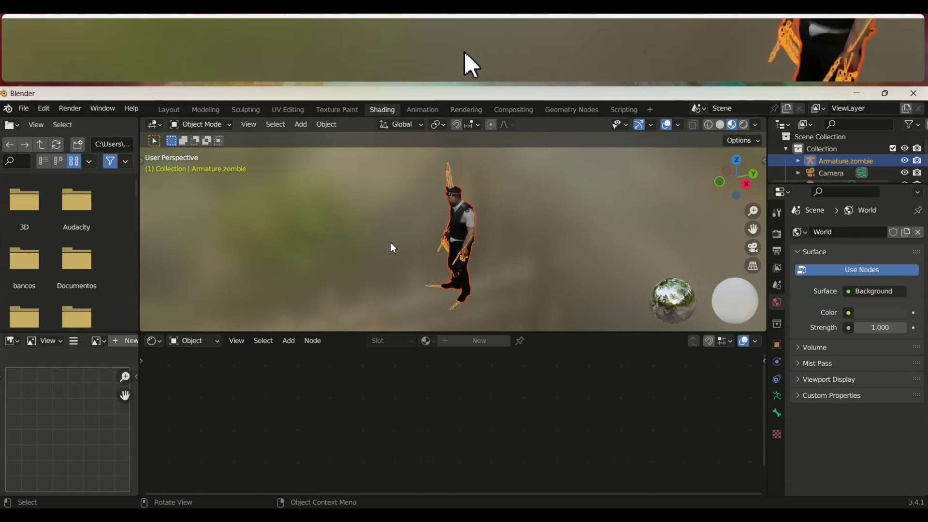
key(KP_1)
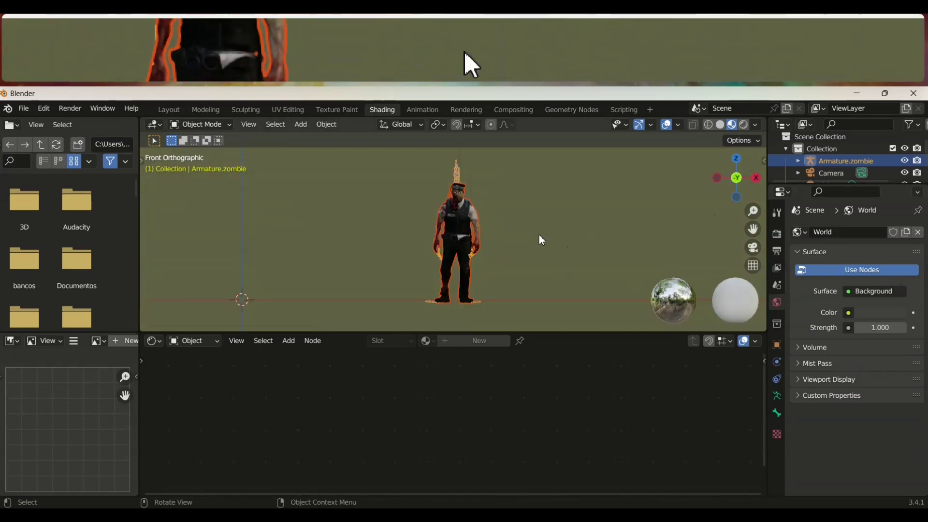
scroll(540, 242, up, 2)
drag(555, 341, 556, 431)
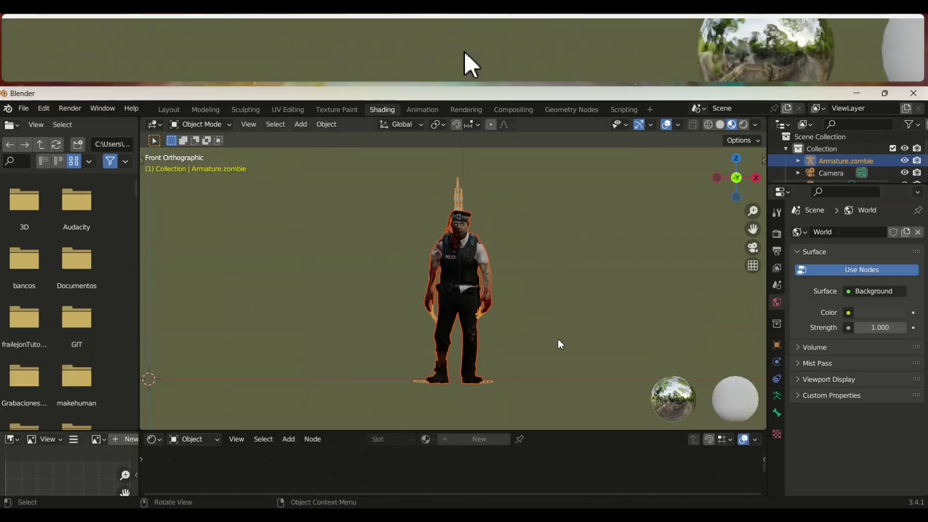
scroll(516, 234, up, 2)
scroll(539, 228, up, 2)
Select the FuzZombie mesh and inspect it in Edit Mode, then return to Object Mode.
click(485, 221)
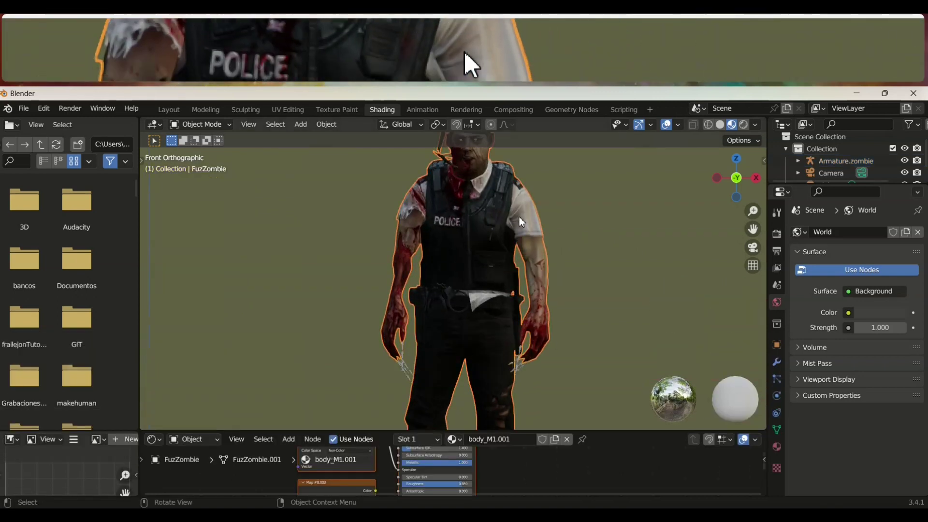
scroll(519, 216, down, 2)
click(535, 205)
click(481, 222)
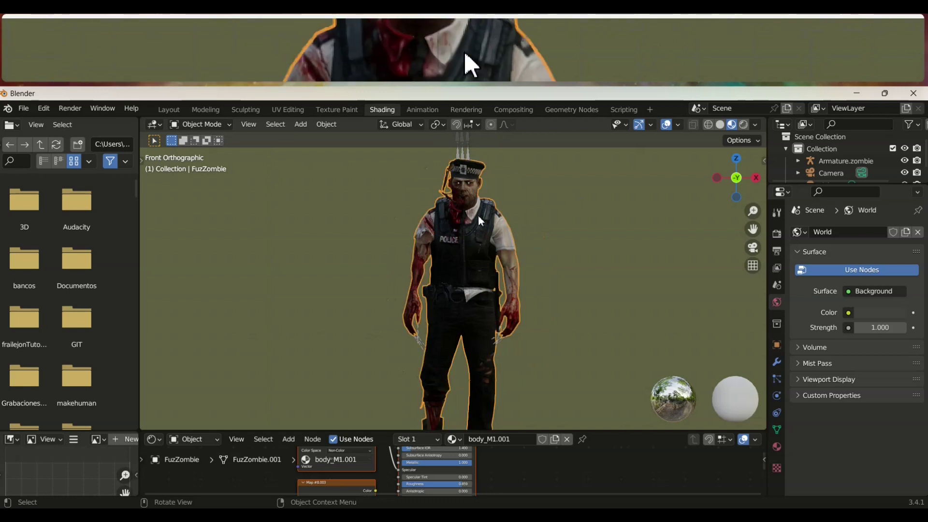
key(Tab)
scroll(525, 248, up, 4)
scroll(525, 249, up, 1)
scroll(524, 249, down, 1)
scroll(524, 249, down, 2)
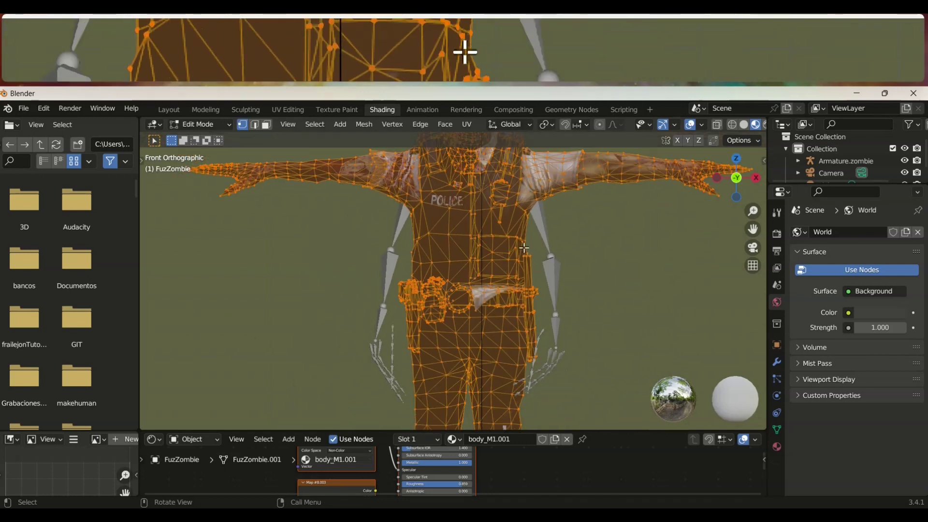
scroll(529, 274, down, 2)
mouse_move(537, 263)
middle_down()
mouse_move(513, 232)
mouse_move(428, 264)
middle_up()
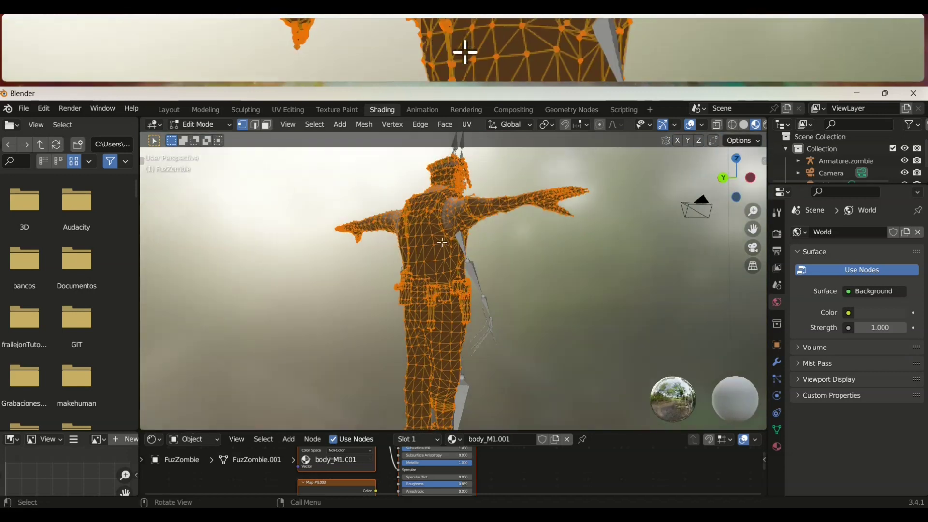
key(KP_1)
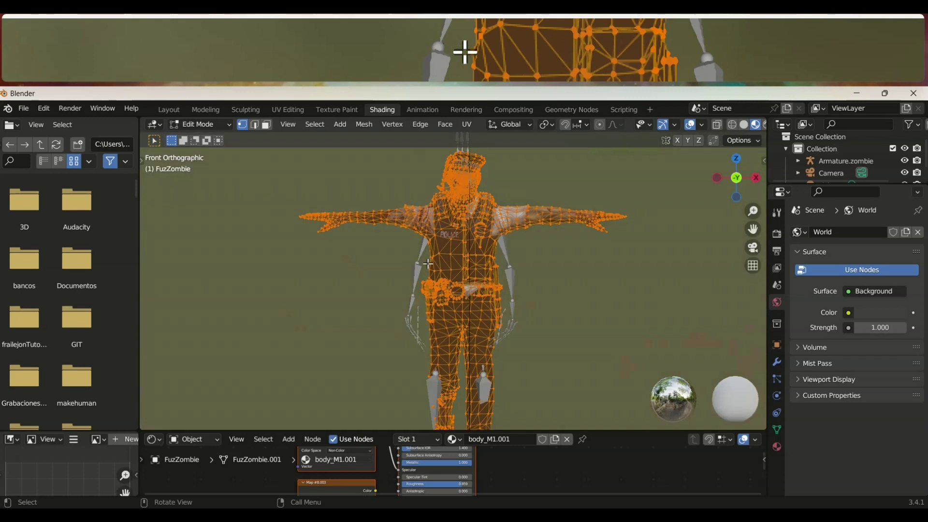
scroll(545, 280, up, 5)
key(Tab)
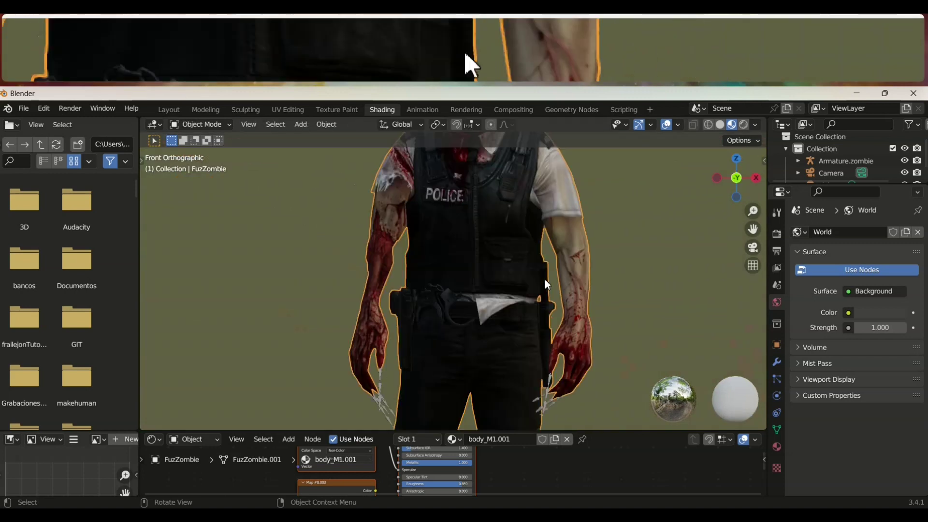
Pan down to show the zombie's legs and enlarge the shader node area.
scroll(484, 260, down, 3)
scroll(499, 295, up, 2)
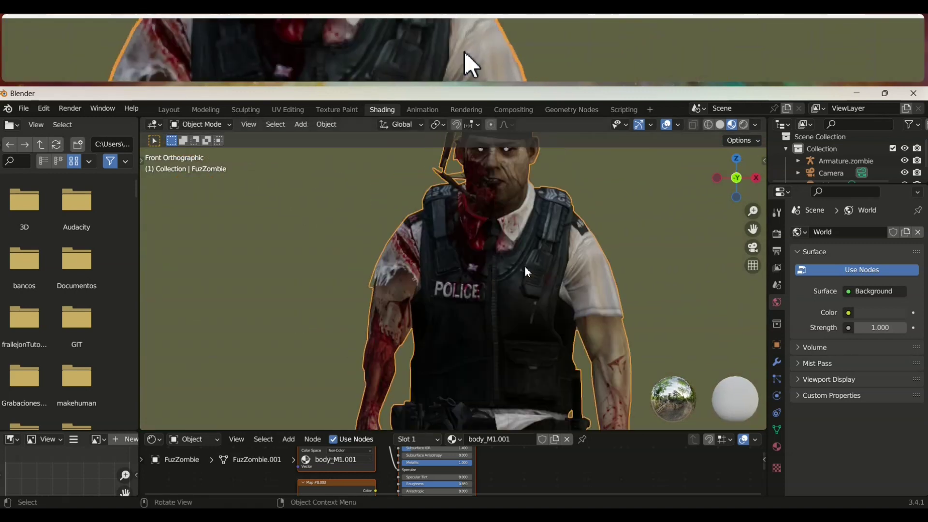
scroll(491, 309, up, 2)
scroll(476, 335, up, 2)
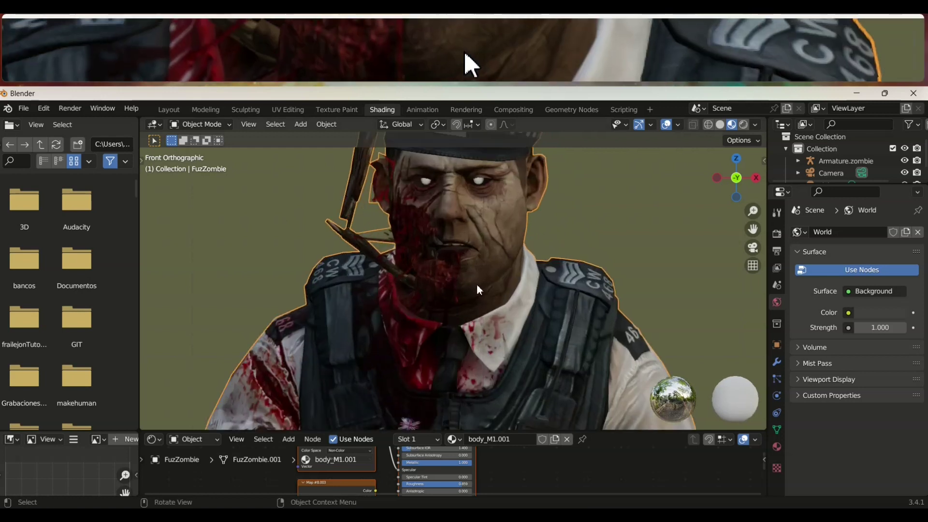
scroll(477, 284, down, 5)
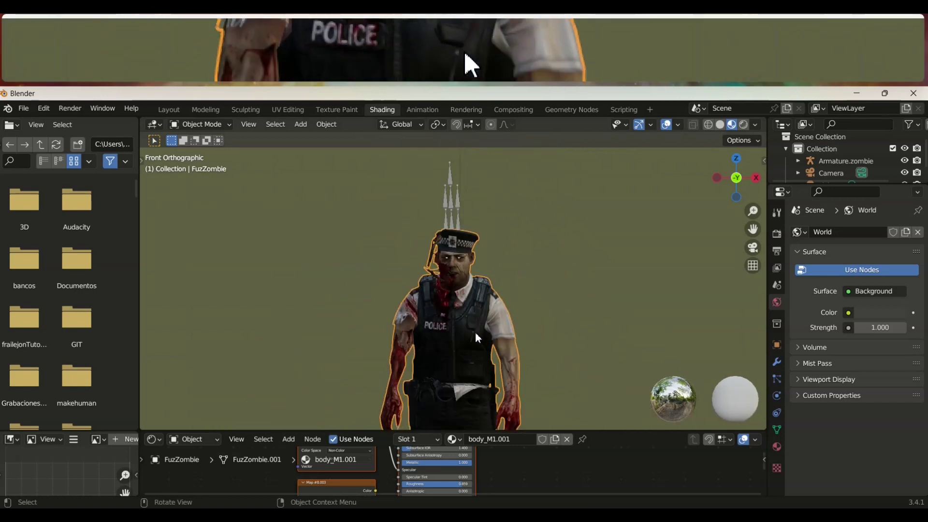
scroll(475, 332, down, 1)
shift+middle_drag(475, 332, 468, 262)
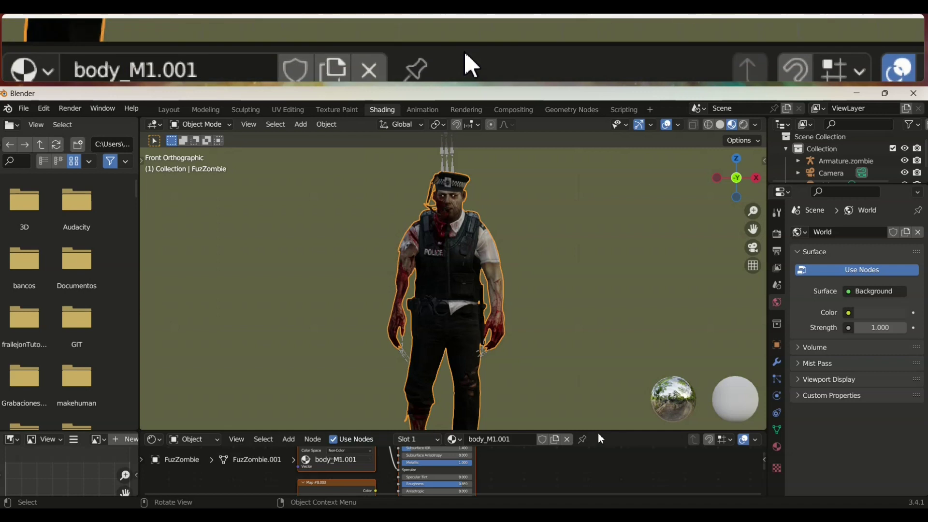
drag(599, 432, 570, 397)
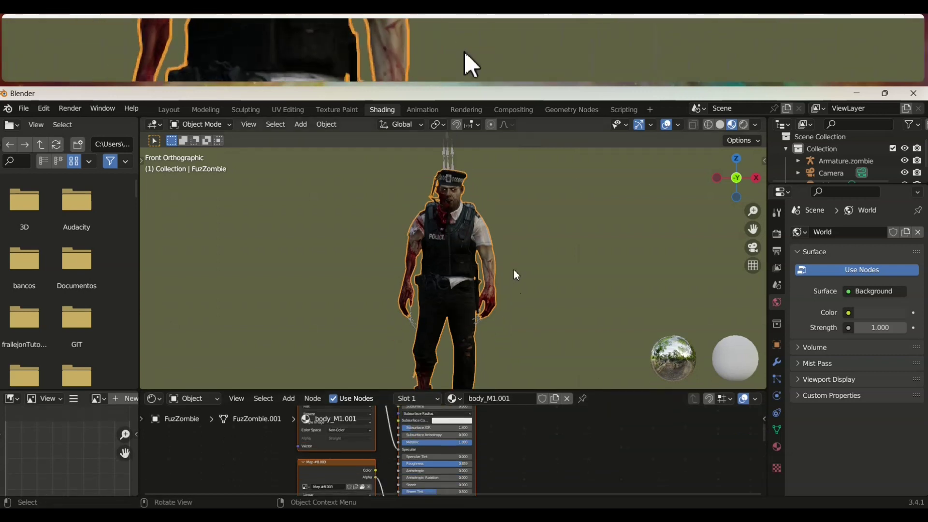
Enlarge the shader node area and object list around body_M1.001's nodes.
drag(529, 391, 524, 375)
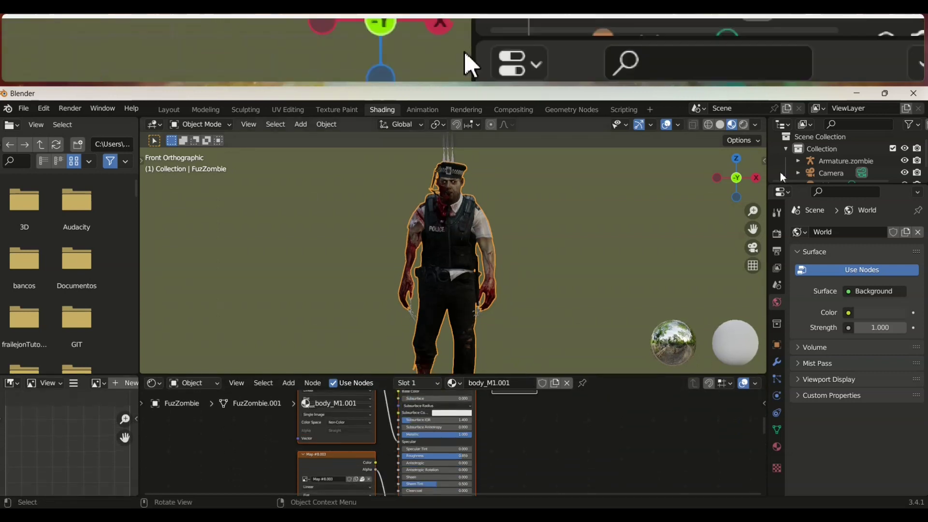
drag(825, 183, 817, 273)
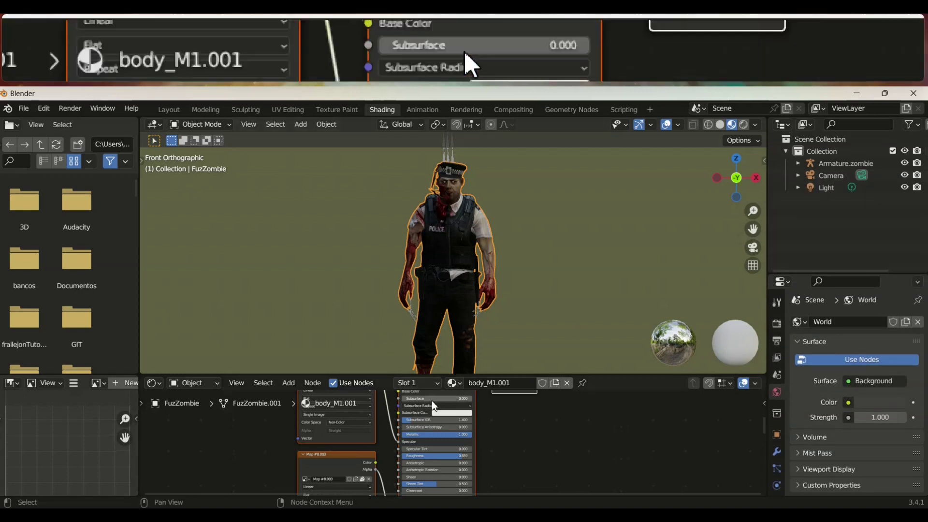
drag(522, 375, 535, 292)
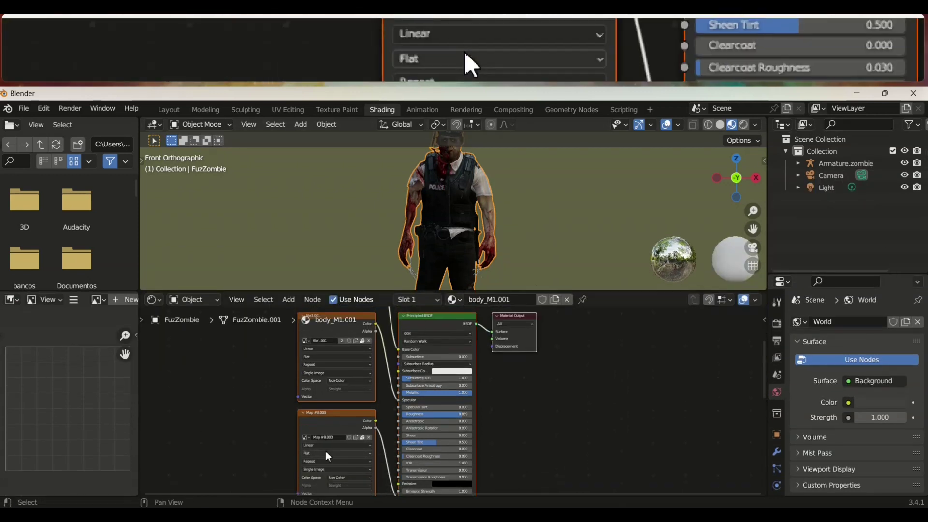
scroll(335, 429, down, 3)
scroll(414, 356, down, 2)
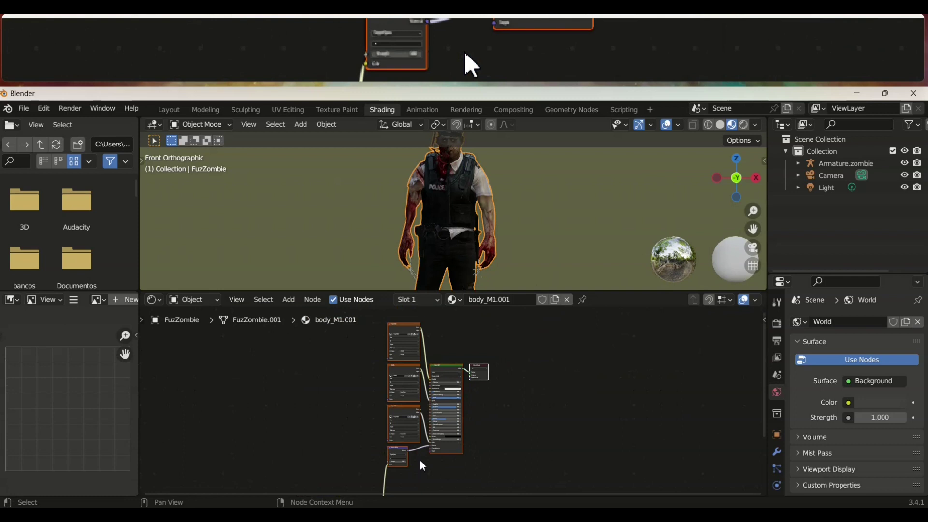
Delete the Normal Map and two extra image texture nodes, keeping one image texture.
click(396, 454)
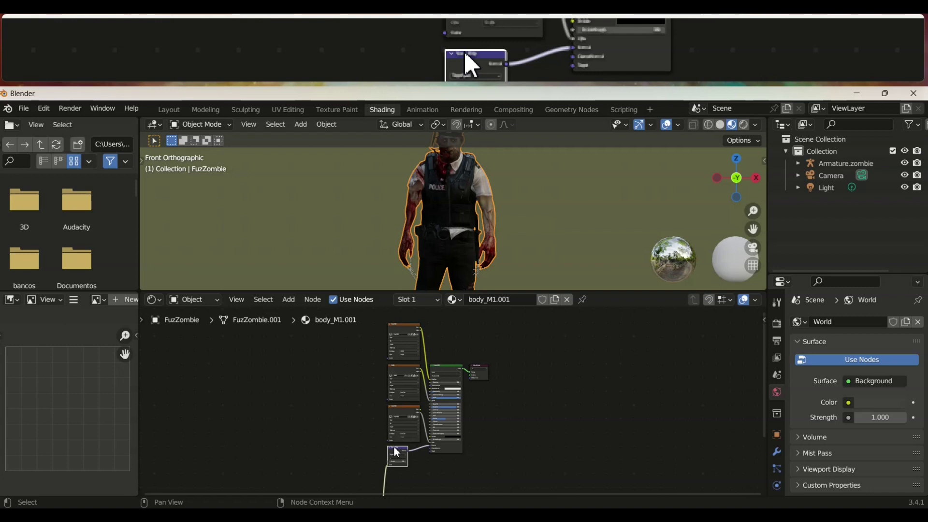
key(x)
click(404, 410)
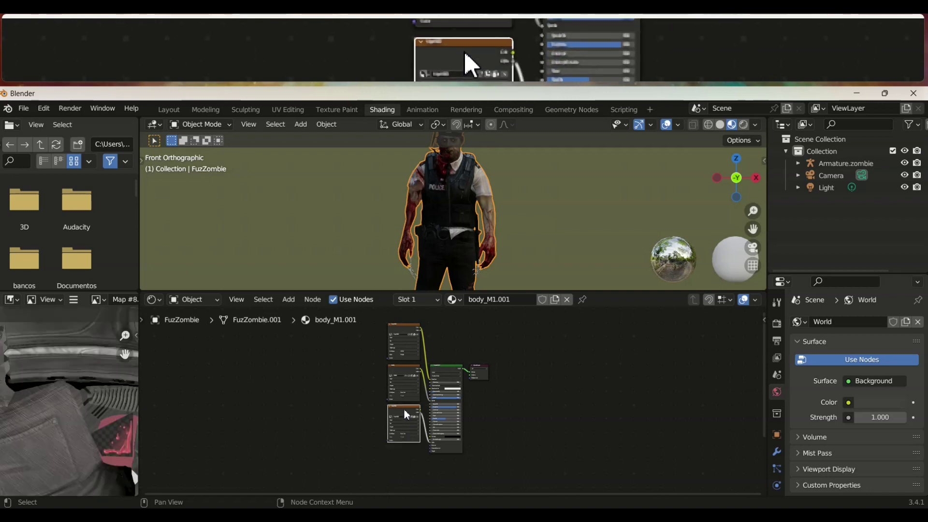
key(x)
click(404, 364)
key(x)
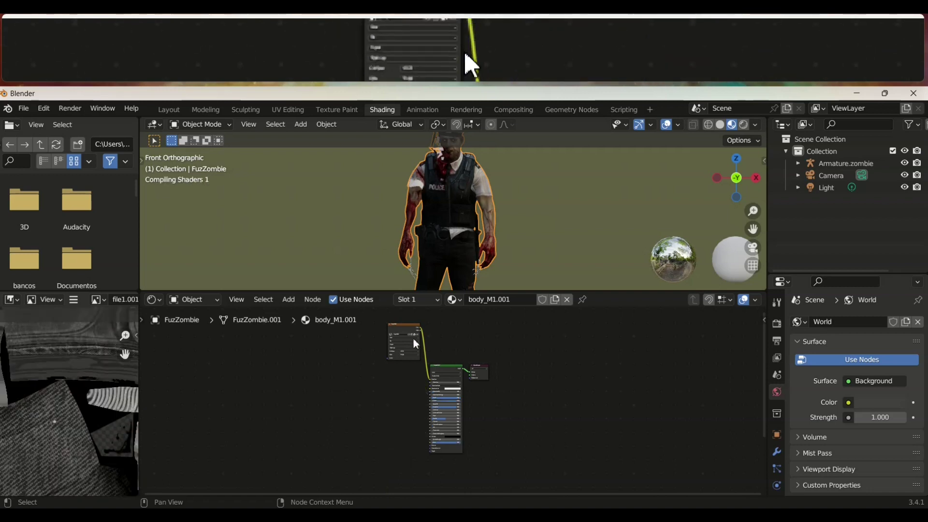
click(402, 330)
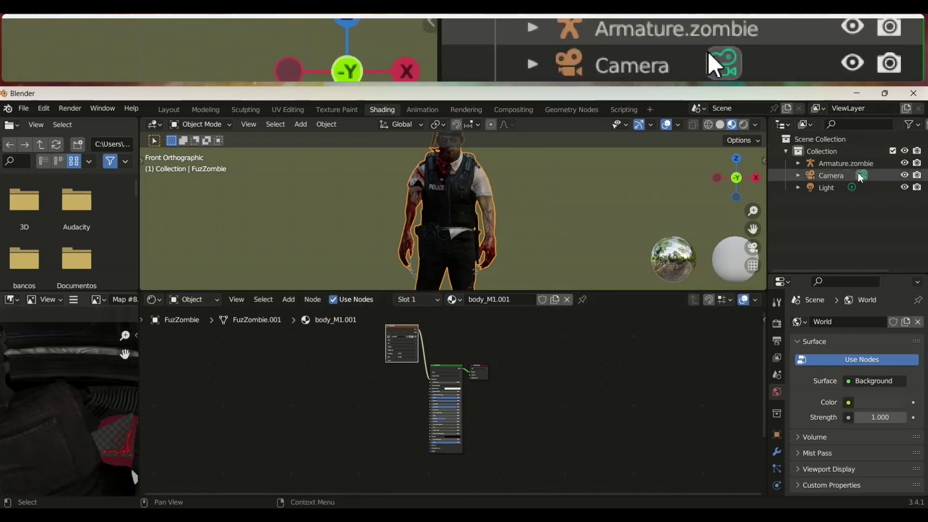
Show the mesh's material settings and switch to body_M.001 in slot 2.
scroll(778, 426, down, 4)
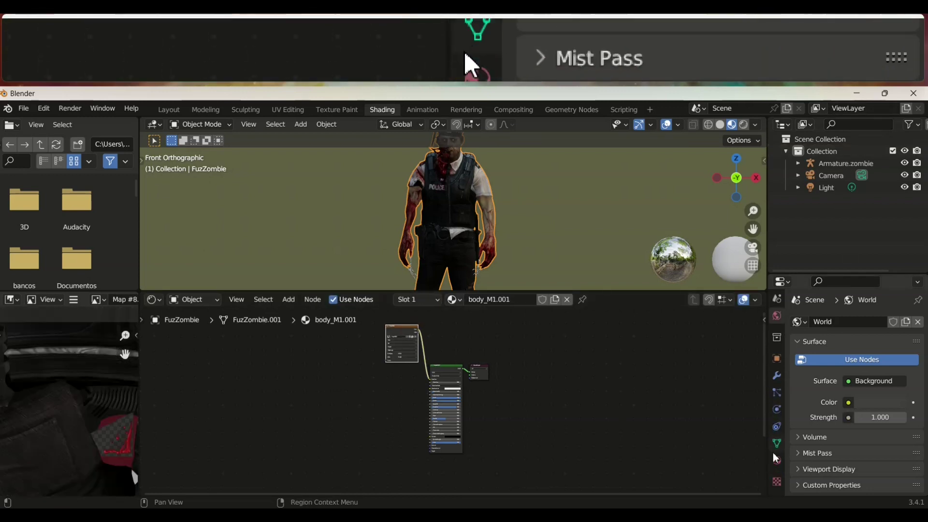
click(775, 457)
click(822, 338)
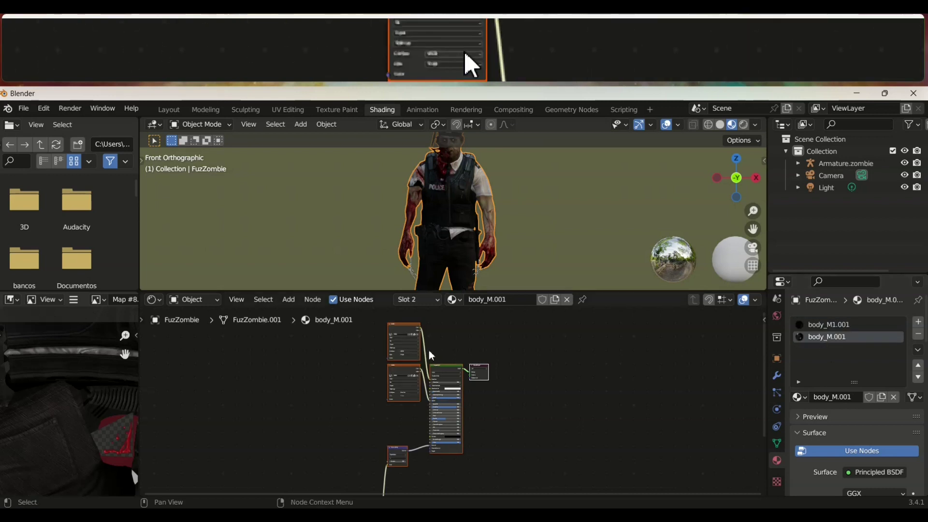
Delete body_M.001's normal map and lower image texture nodes, then reposition the remaining texture.
click(405, 453)
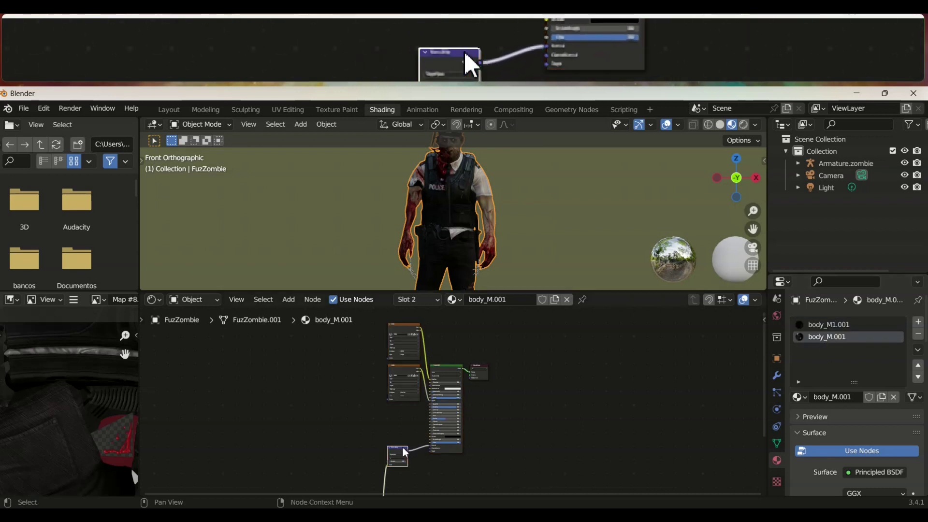
key(Delete)
click(412, 386)
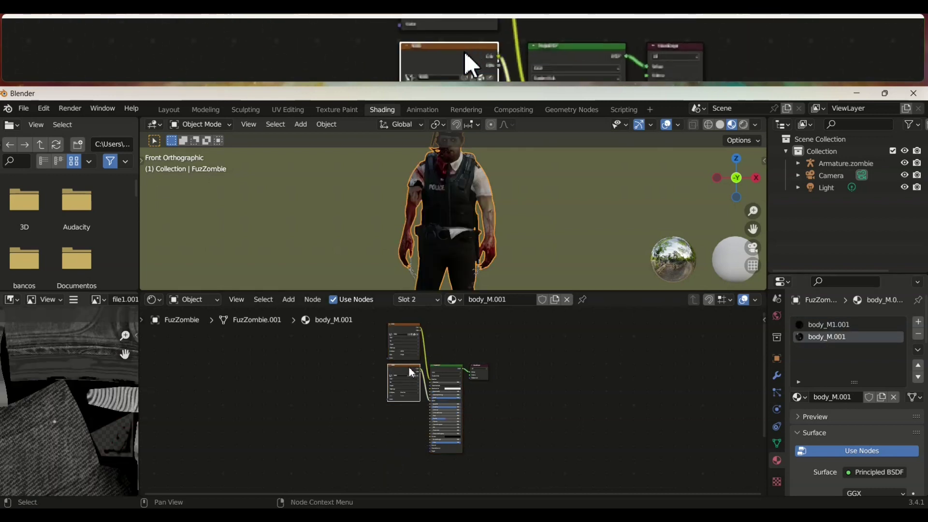
key(Delete)
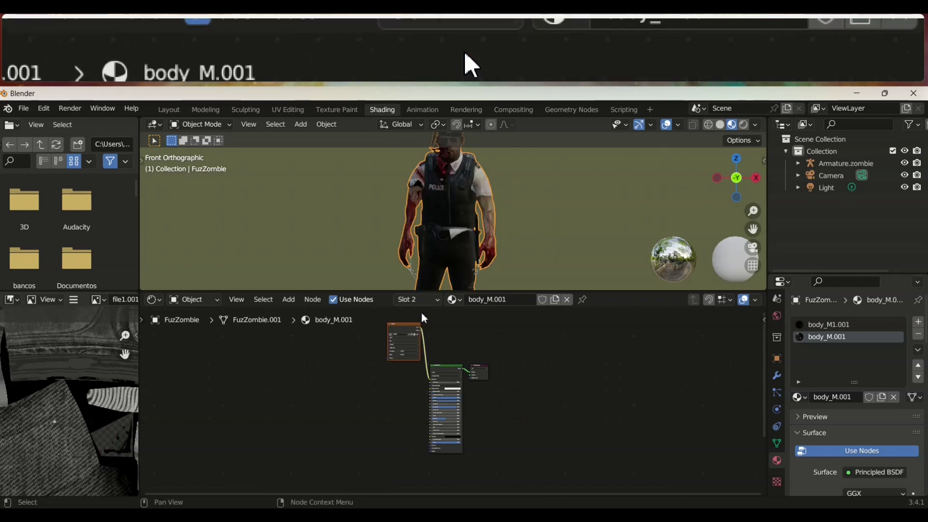
click(411, 331)
drag(409, 326, 394, 362)
Enlarge the 3D viewport to show the textured zombie.
scroll(450, 355, up, 3)
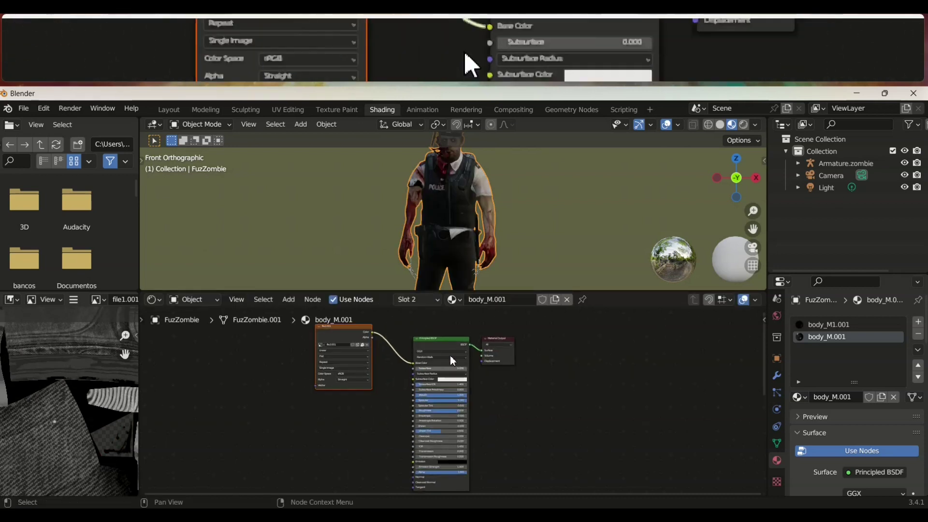
drag(505, 291, 507, 432)
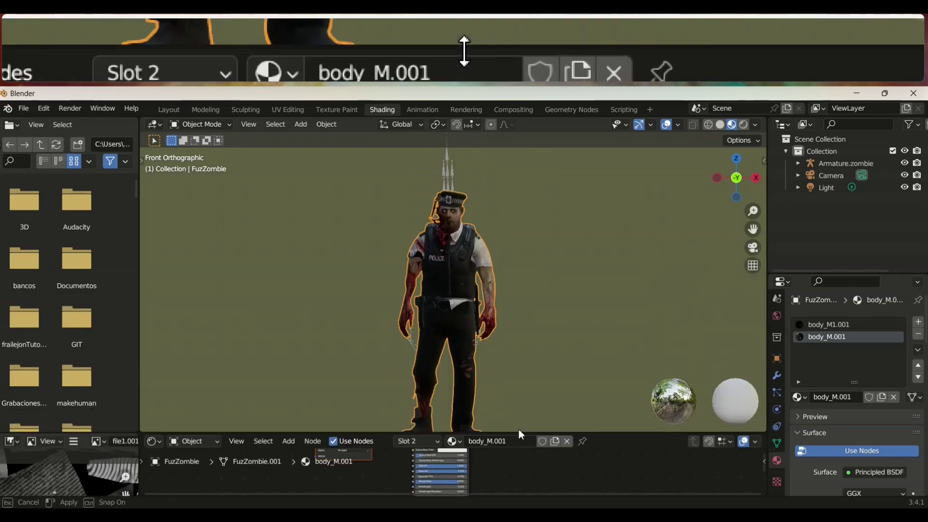
scroll(510, 277, up, 1)
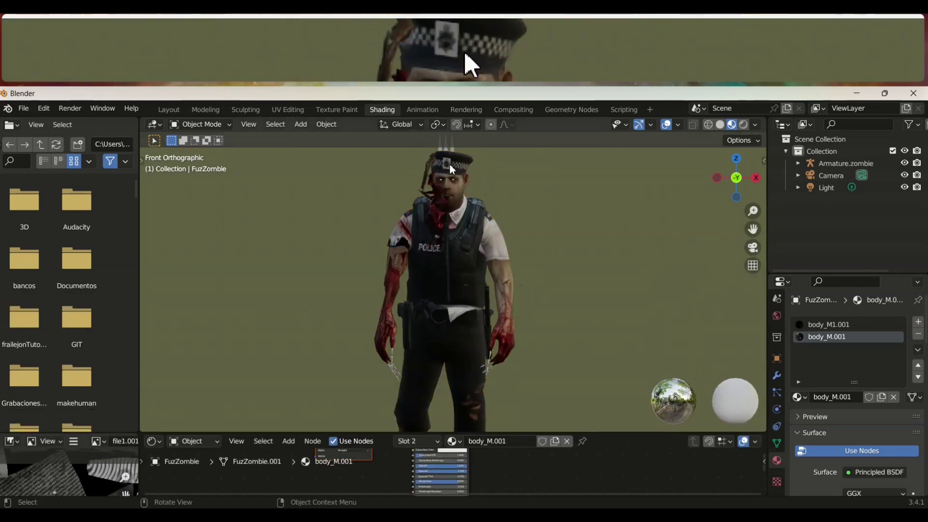
Select Armature.zombie and the FuzZombie mesh in the outliner.
click(797, 163)
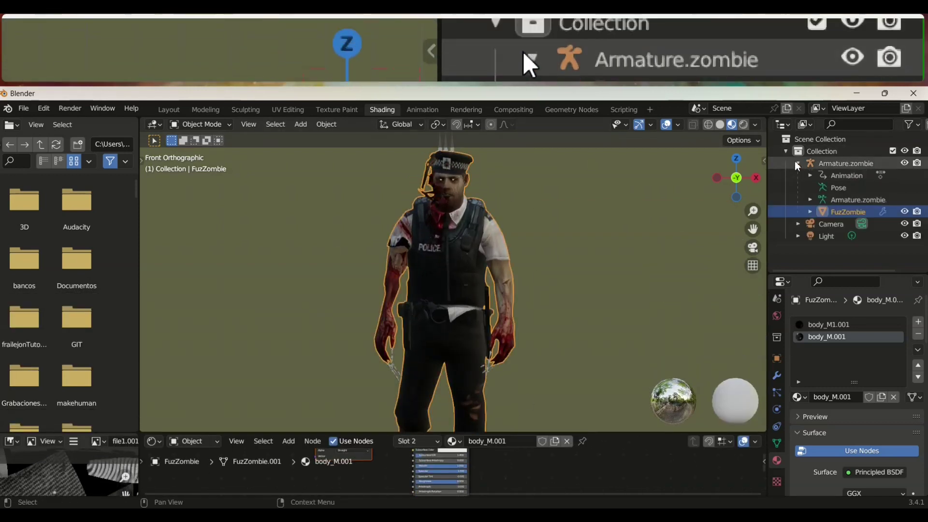
click(826, 165)
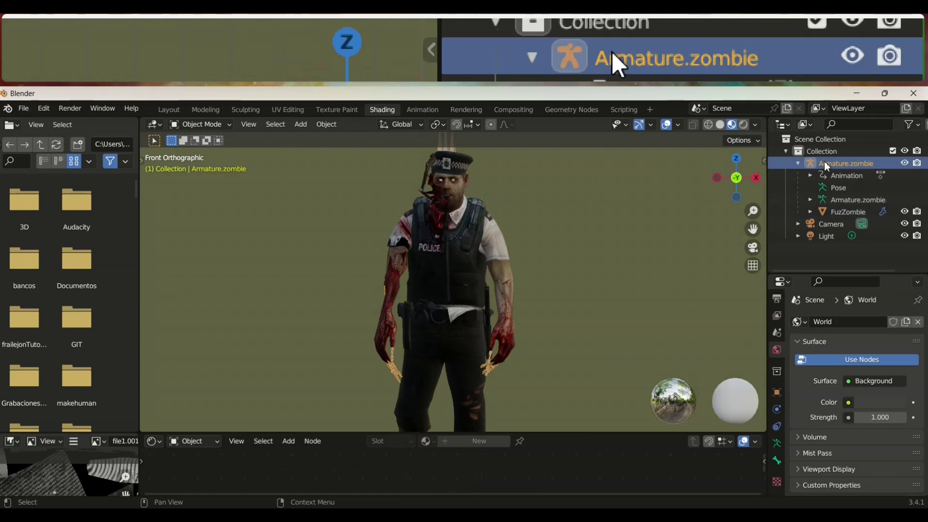
shift+click(847, 211)
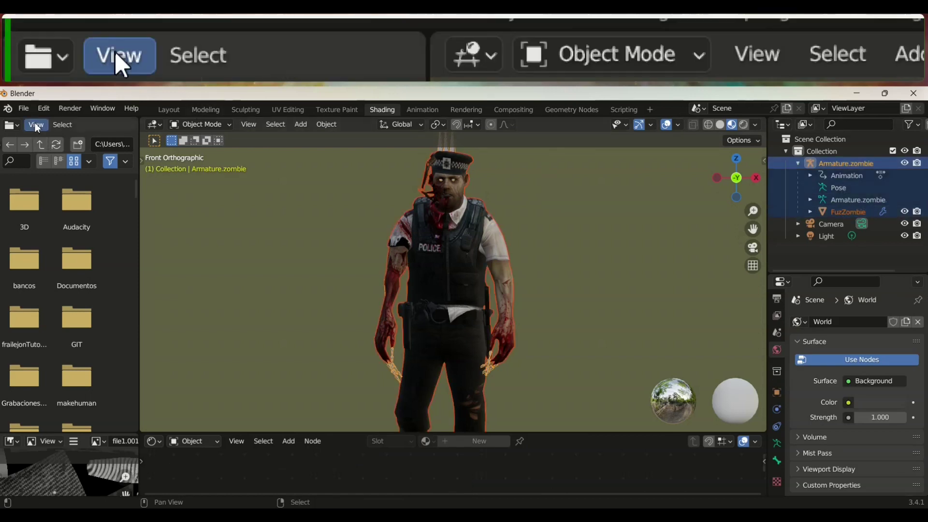
Set up an FBX export to D:\upbge\projects named zombiestep1.fbx.
click(23, 108)
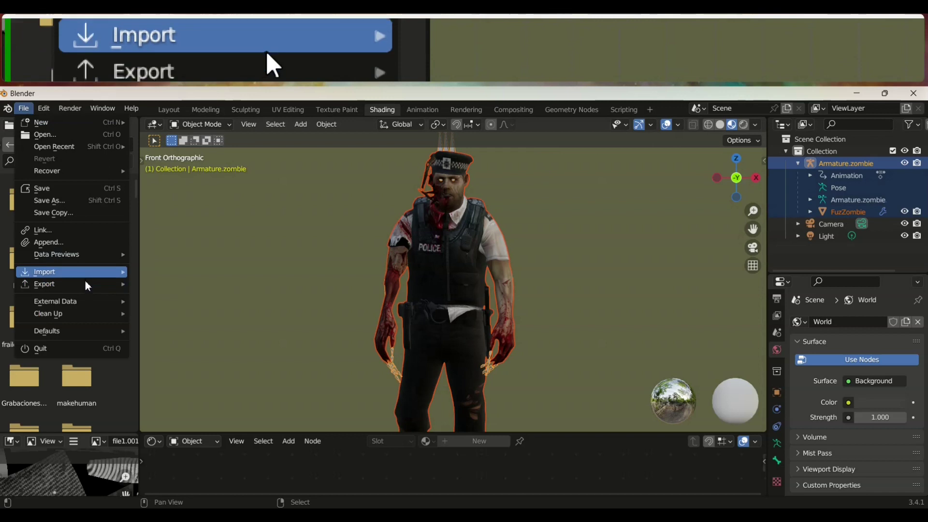
mouse_move(45, 283)
click(195, 393)
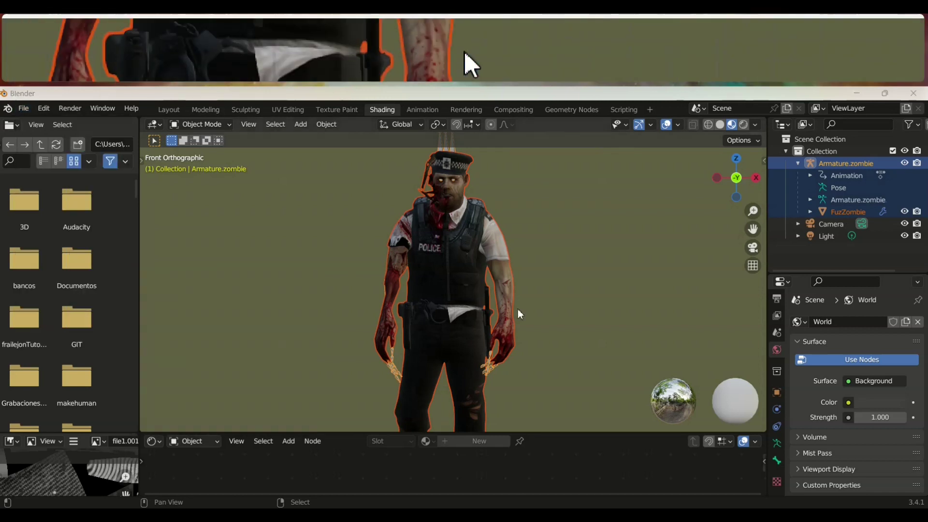
click(211, 167)
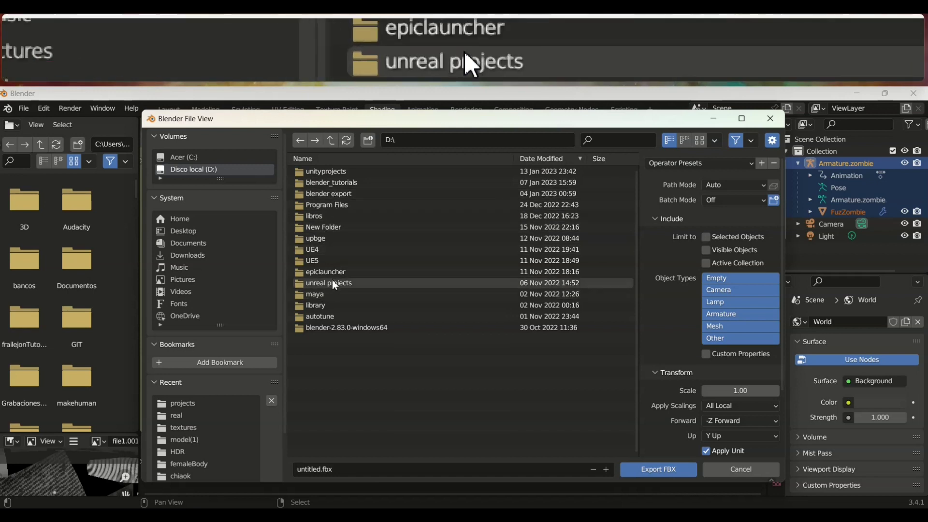
double_click(318, 239)
double_click(321, 173)
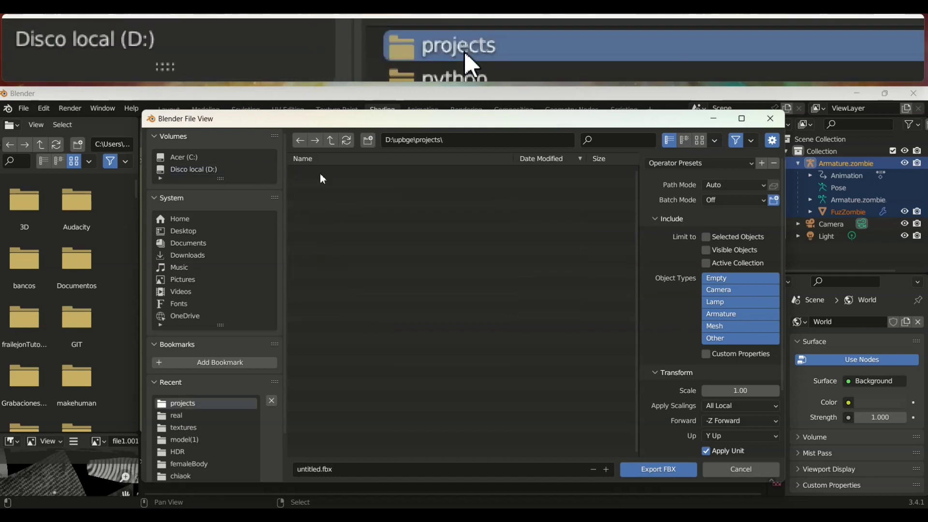
click(310, 469)
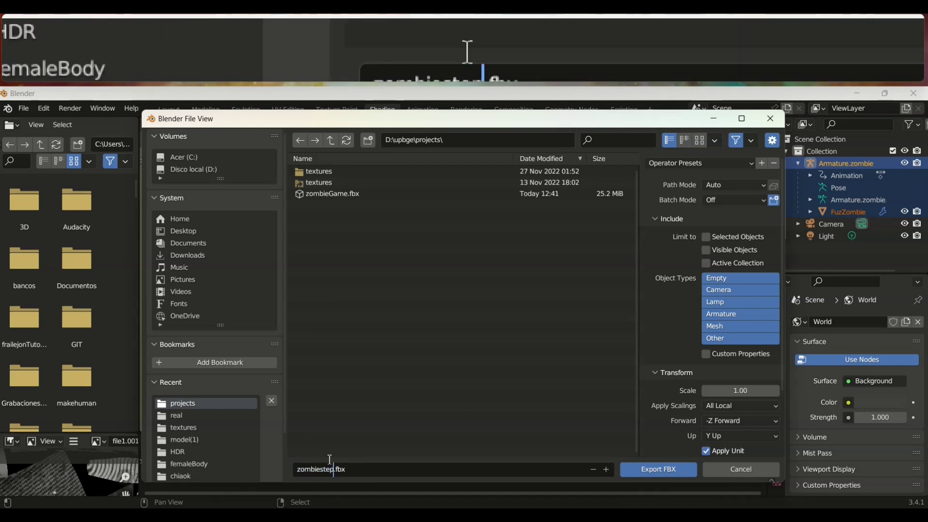
text(1)
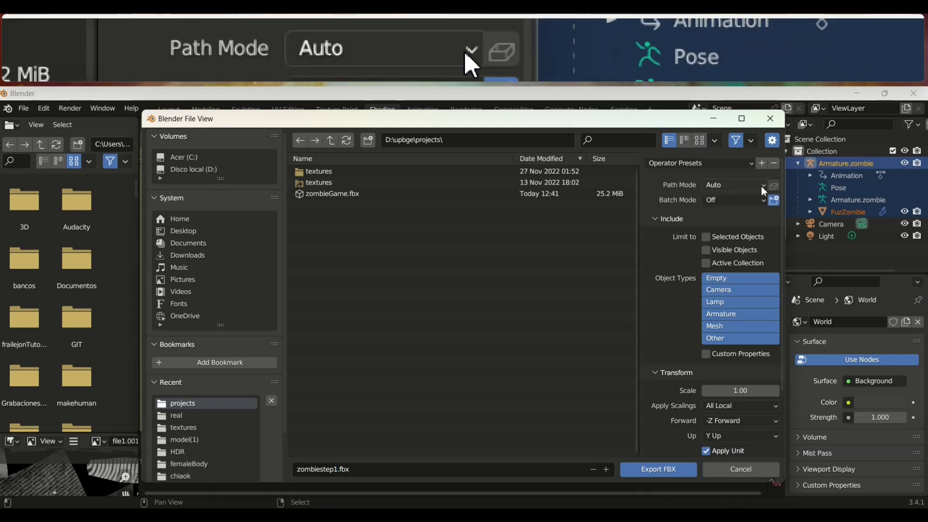
Export with Path Mode Copy, embedded textures, selected objects only, and Armature and Mesh types.
click(761, 187)
click(710, 263)
click(774, 187)
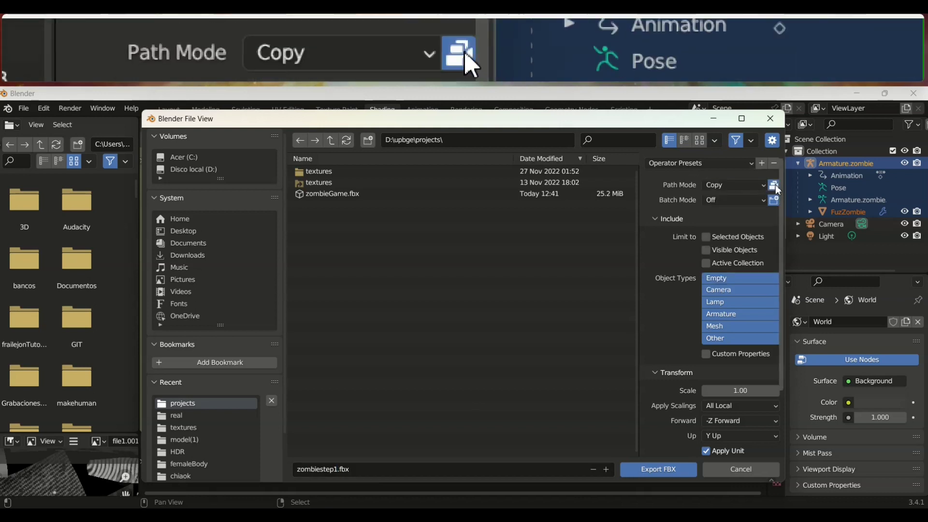
click(706, 237)
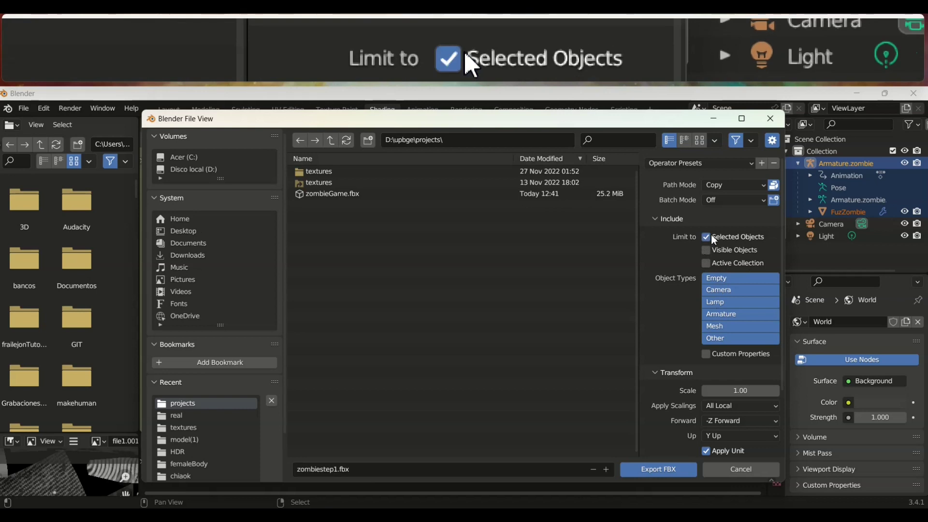
click(725, 315)
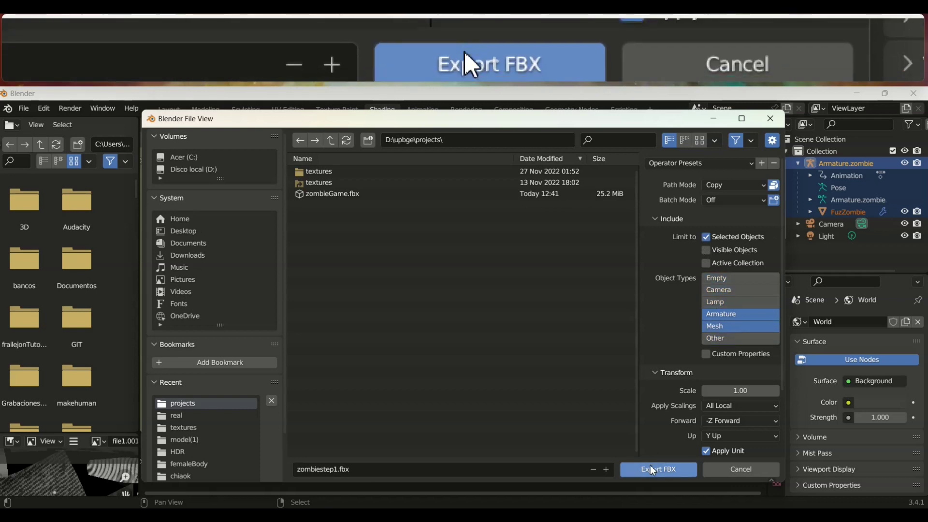
click(652, 470)
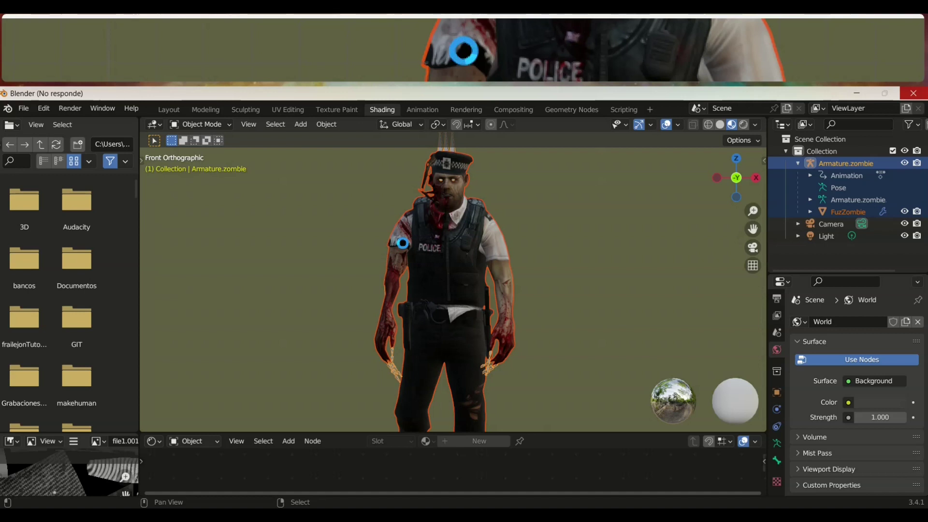
click(402, 243)
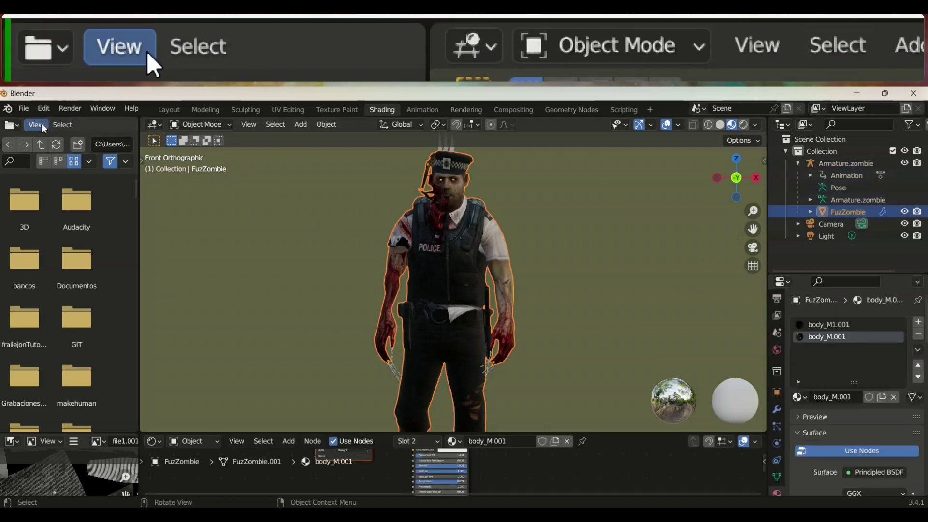
click(23, 108)
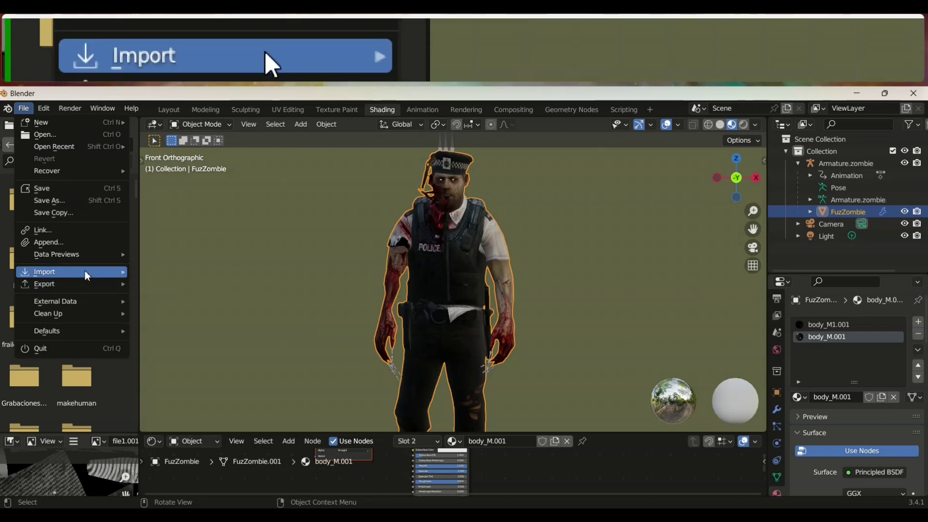
mouse_move(44, 271)
click(191, 390)
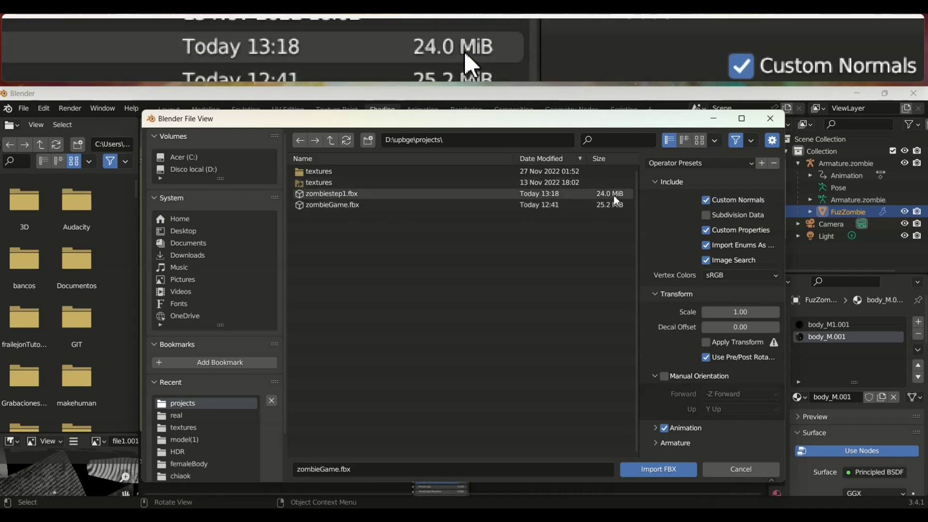
click(774, 126)
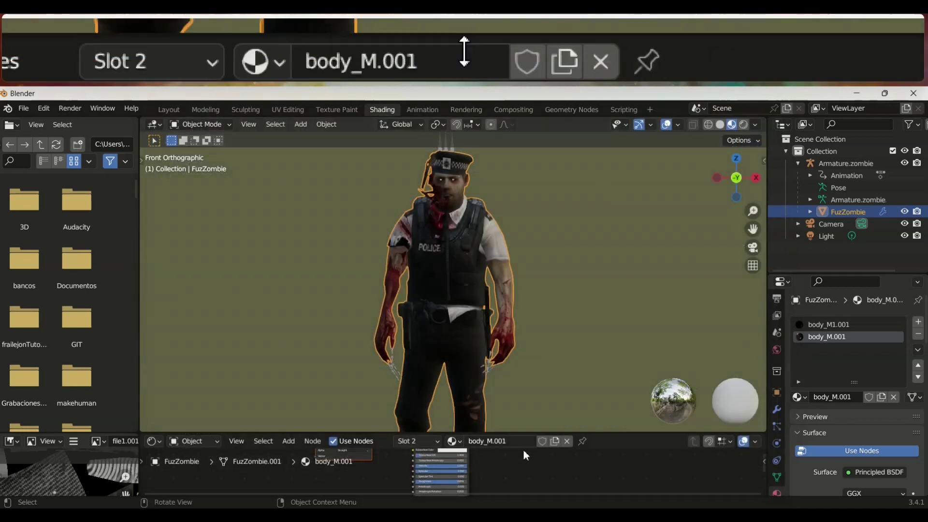
Enlarge the node editor and show body_M1.001's image texture node.
drag(541, 439, 556, 304)
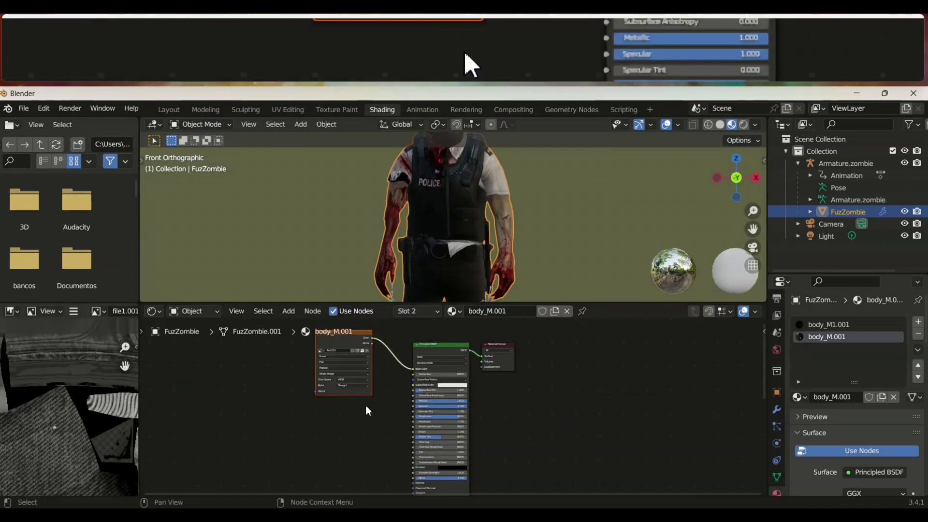
scroll(366, 405, up, 2)
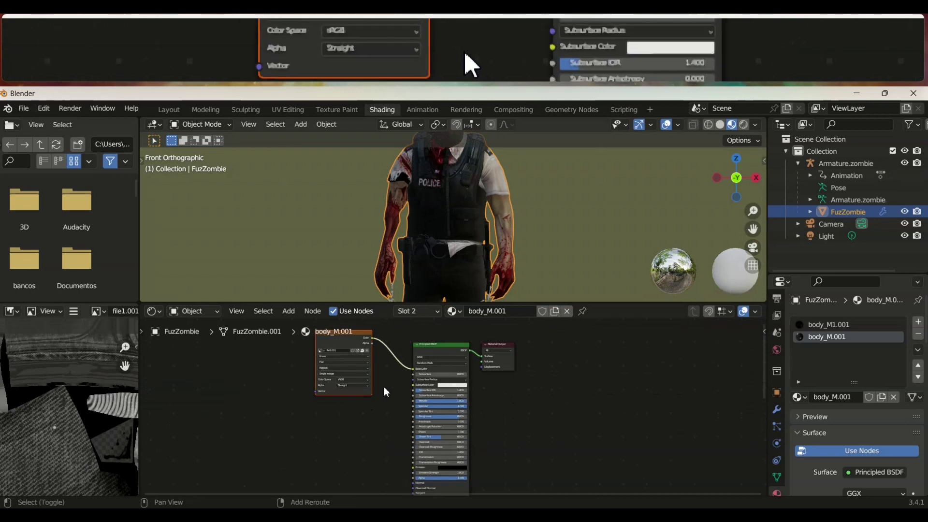
middle_drag(378, 388, 404, 416)
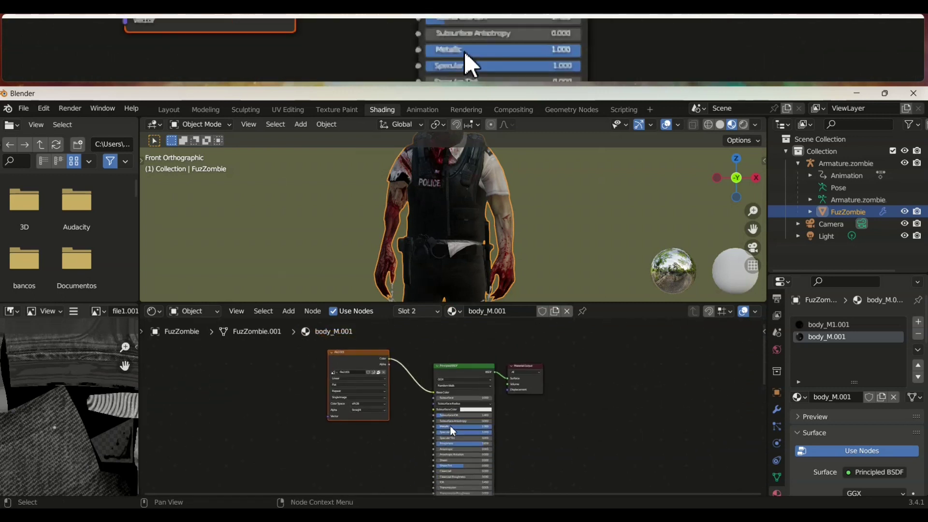
click(830, 324)
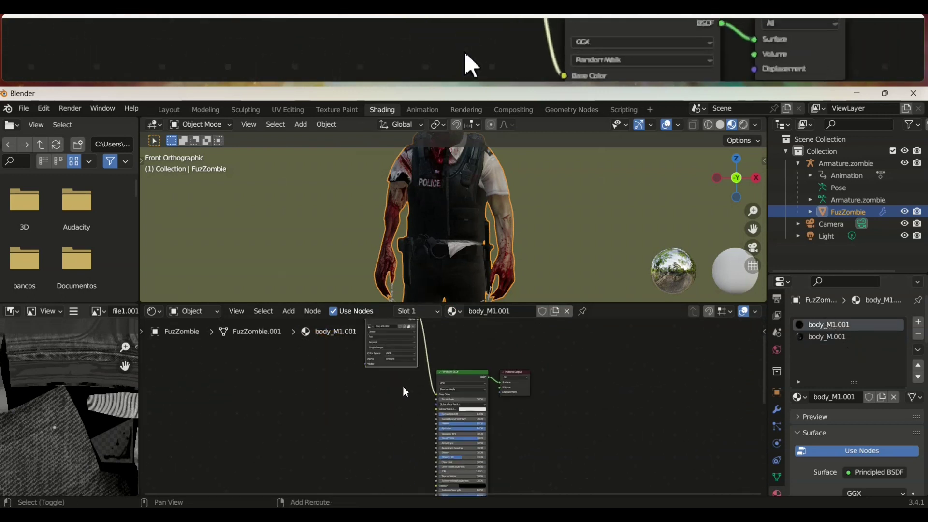
middle_drag(402, 386, 417, 437)
scroll(451, 370, up, 1)
scroll(460, 371, up, 2)
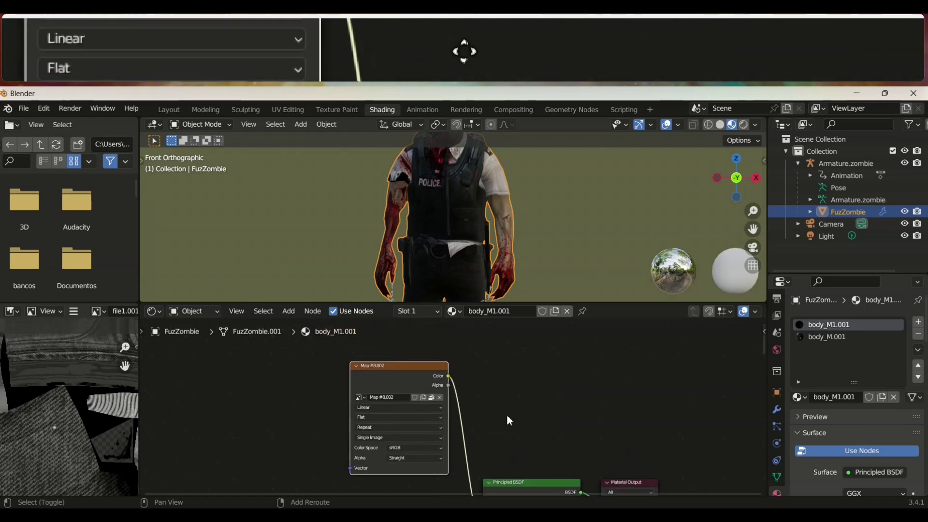
Save the scene as zombieOptimized.blend in D:\upbge\projects.
click(24, 108)
click(53, 187)
click(330, 140)
click(319, 470)
text(zombieOptimized)
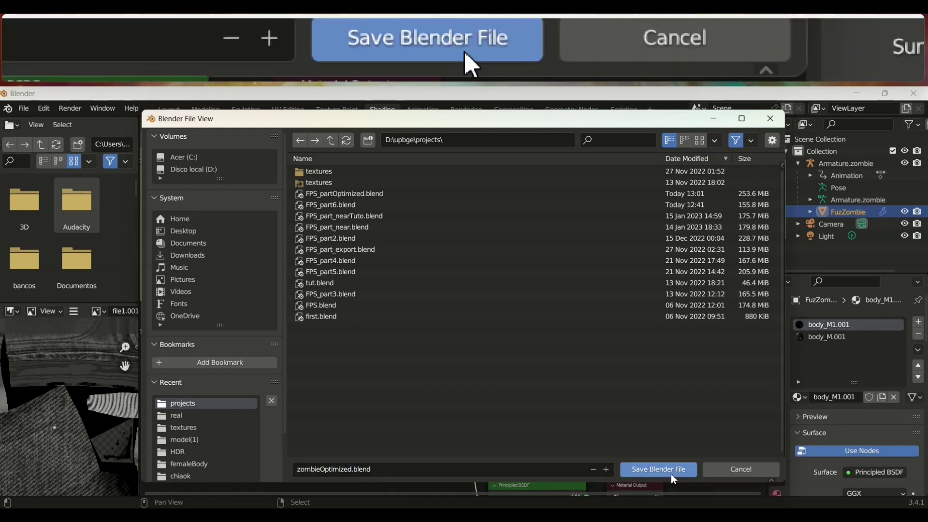
click(659, 469)
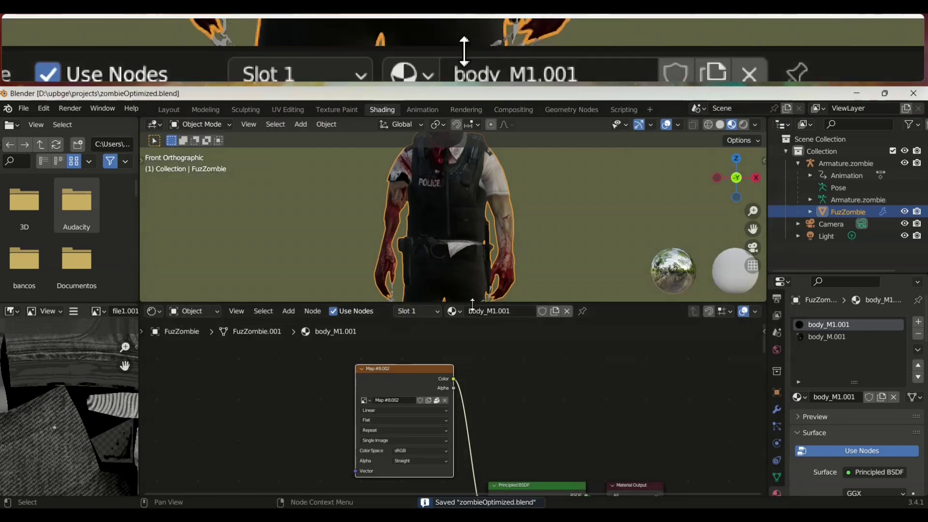
Unpack Map #8.002 to FuzZombie_diffuse.png, using the file from the current directory.
drag(424, 304, 424, 263)
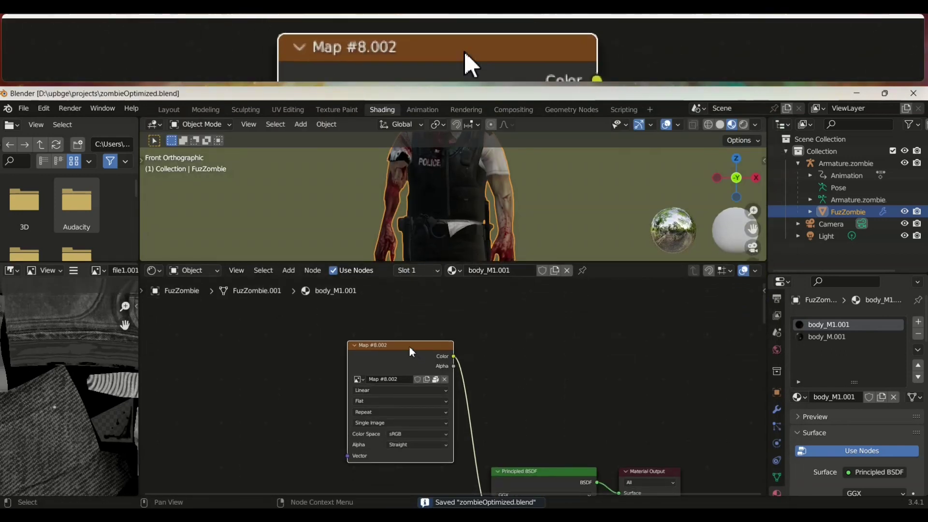
scroll(425, 385, up, 1)
scroll(431, 387, up, 1)
scroll(431, 387, up, 1)
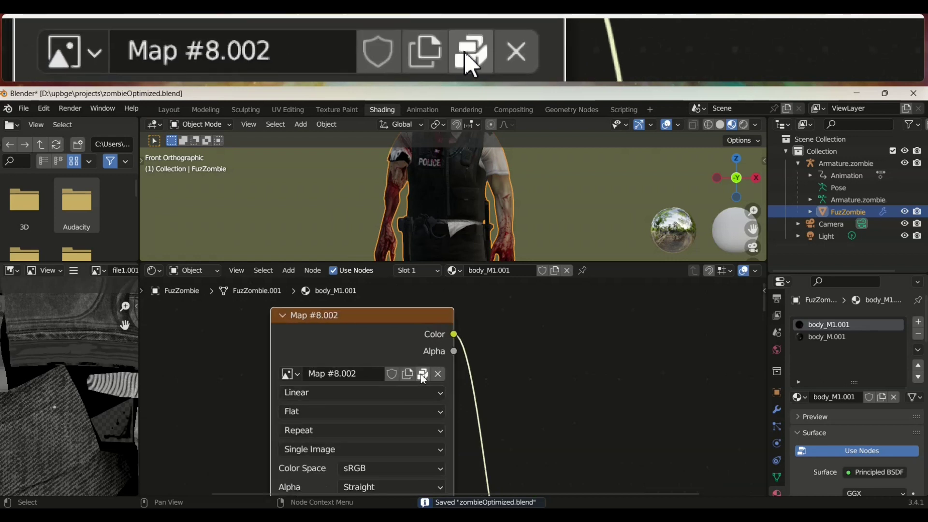
click(422, 375)
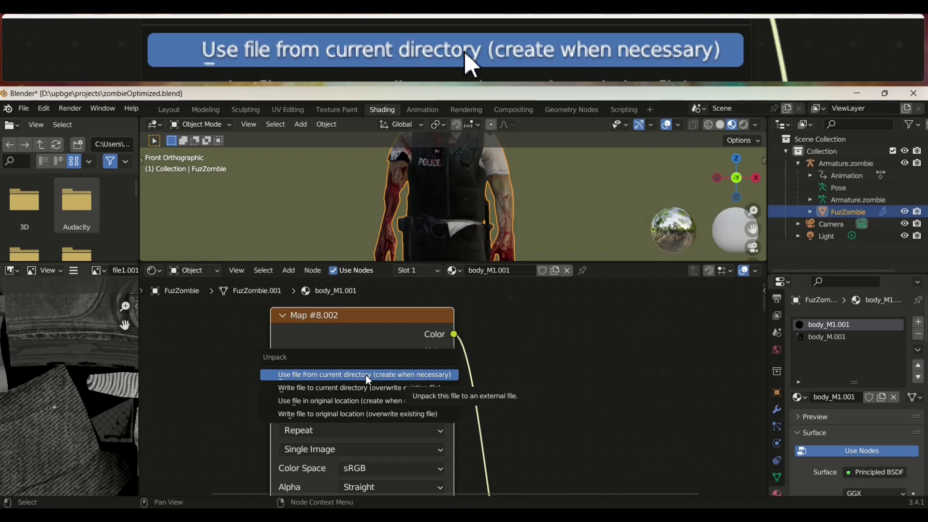
click(390, 375)
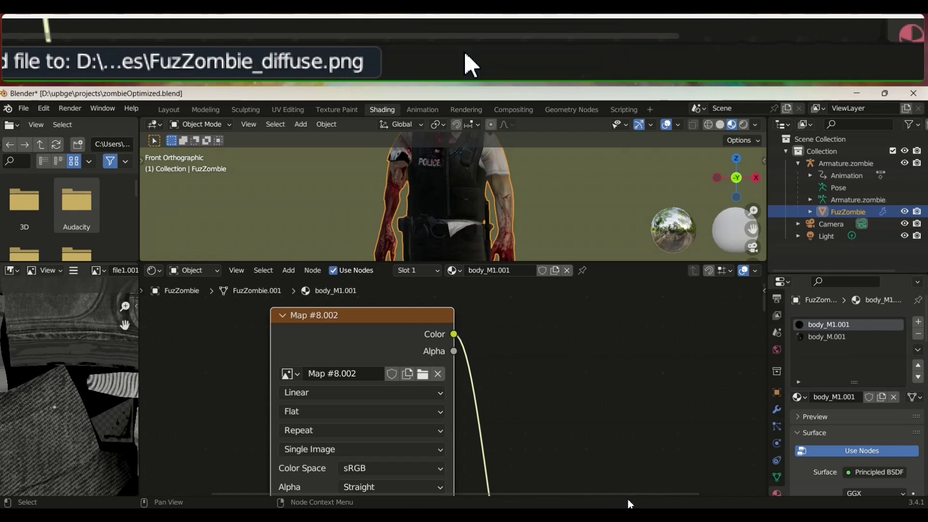
click(505, 515)
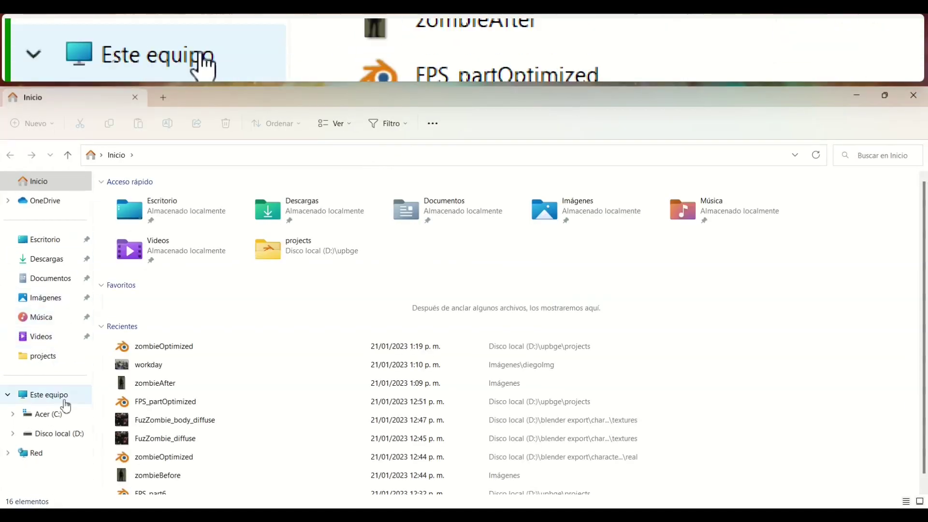
Browse to D:\upbge\projects\textures and show the open-with choices for FuzZombie_diffuse.
click(61, 434)
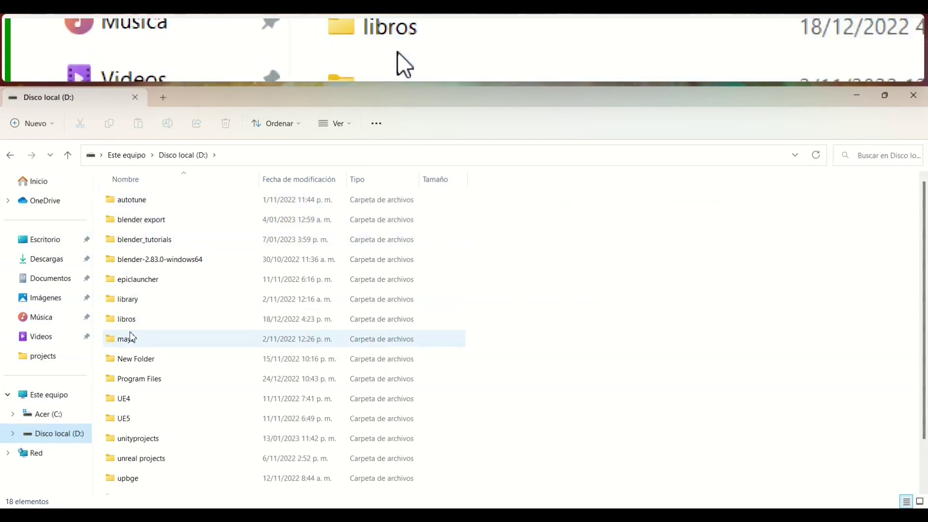
double_click(136, 478)
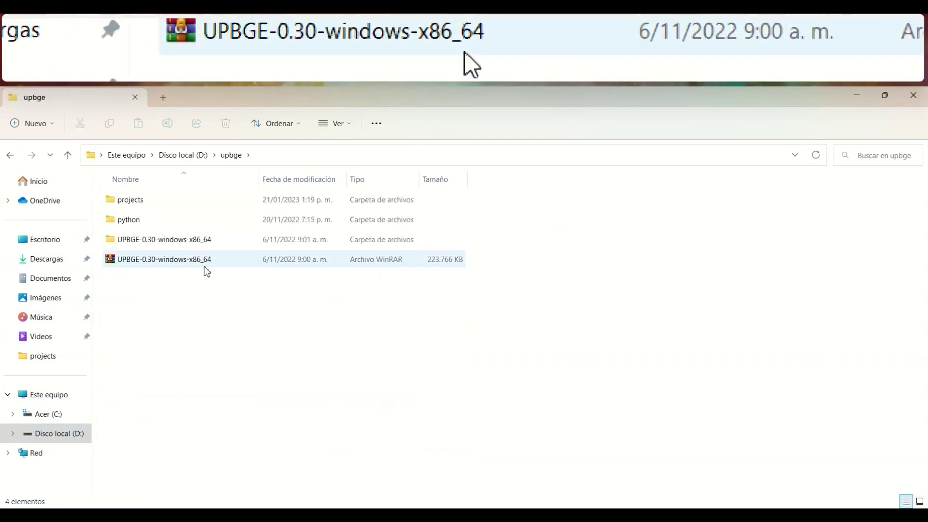
double_click(145, 204)
double_click(156, 201)
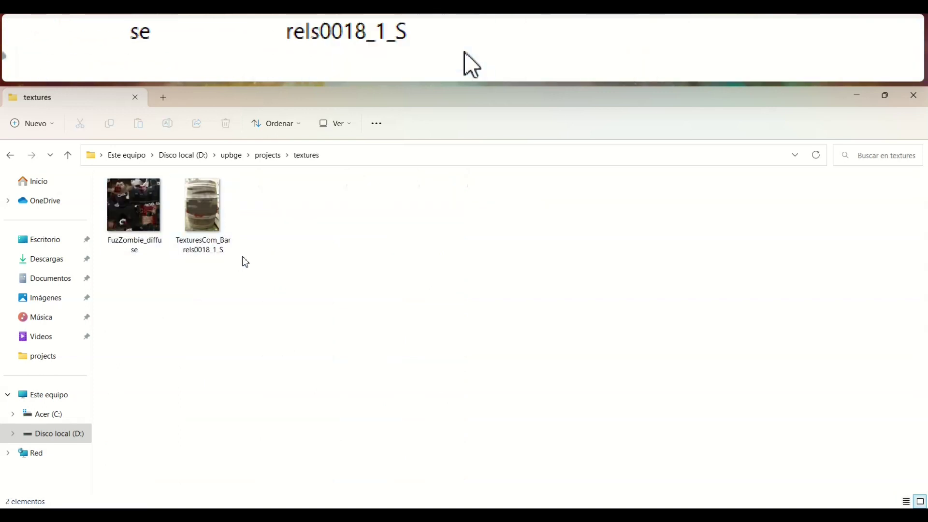
click(138, 223)
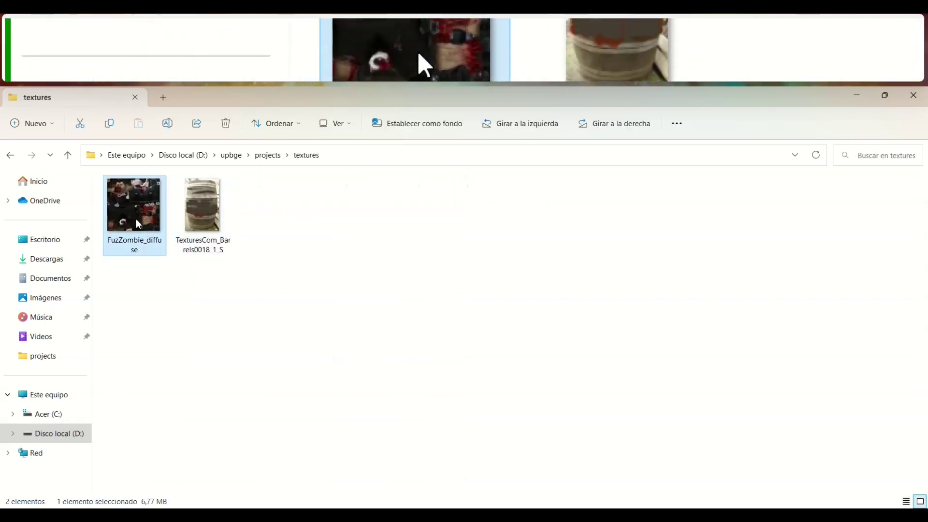
right_click(138, 223)
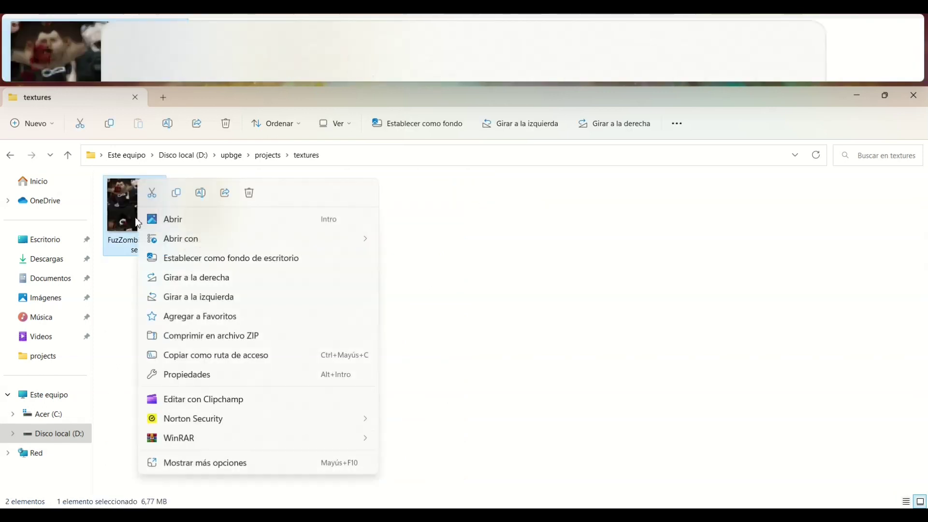
mouse_move(181, 239)
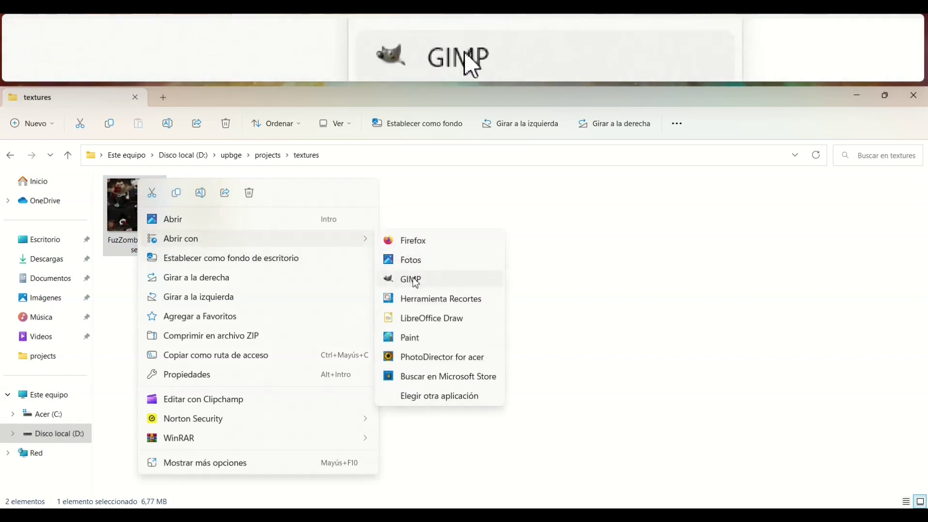
Open the diffuse texture in GIMP and scale it down to 400×400.
click(413, 279)
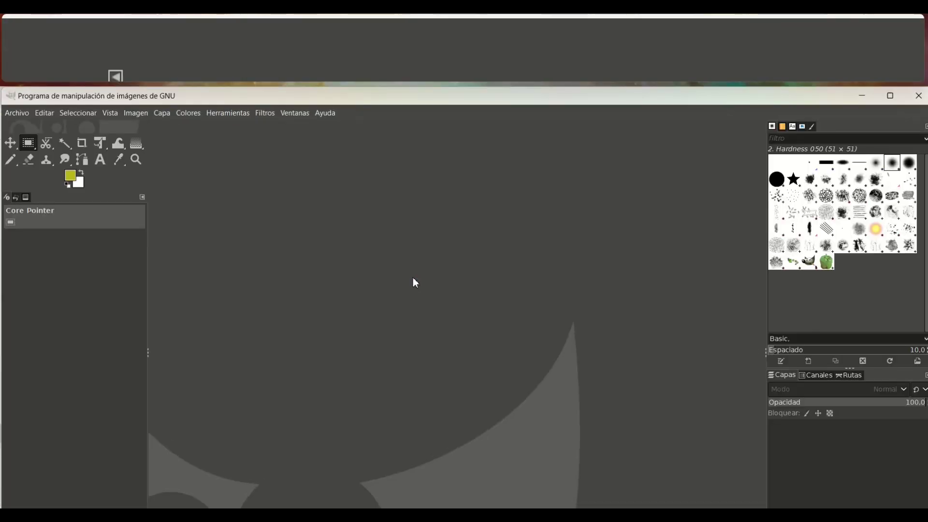
click(128, 116)
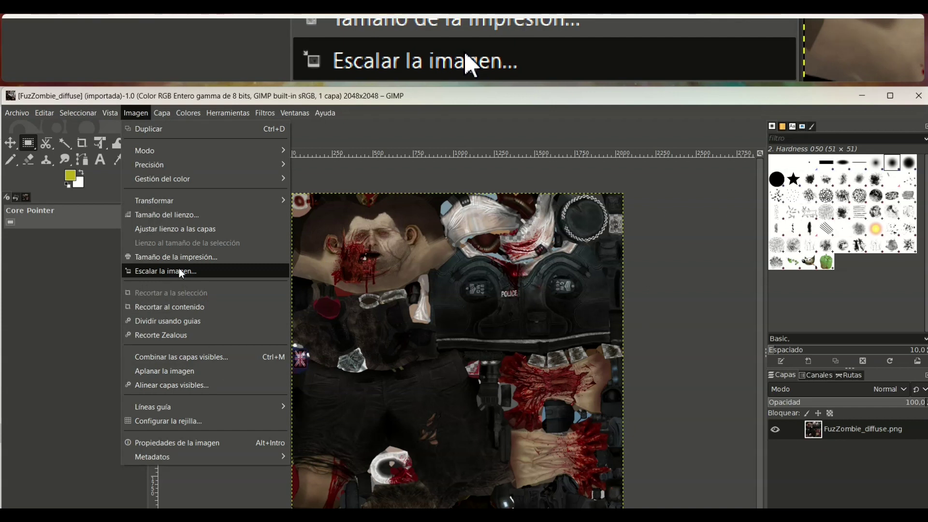
click(181, 272)
text(400)
key(Tab)
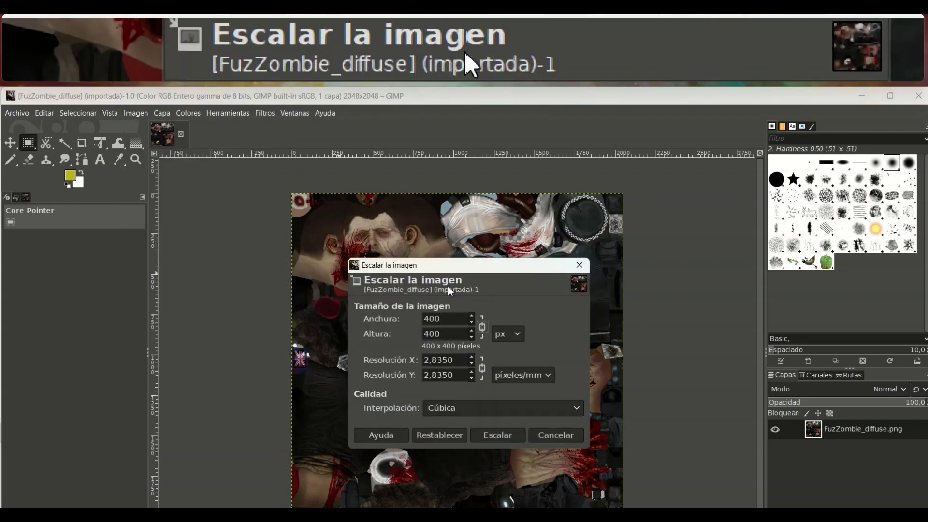
click(507, 437)
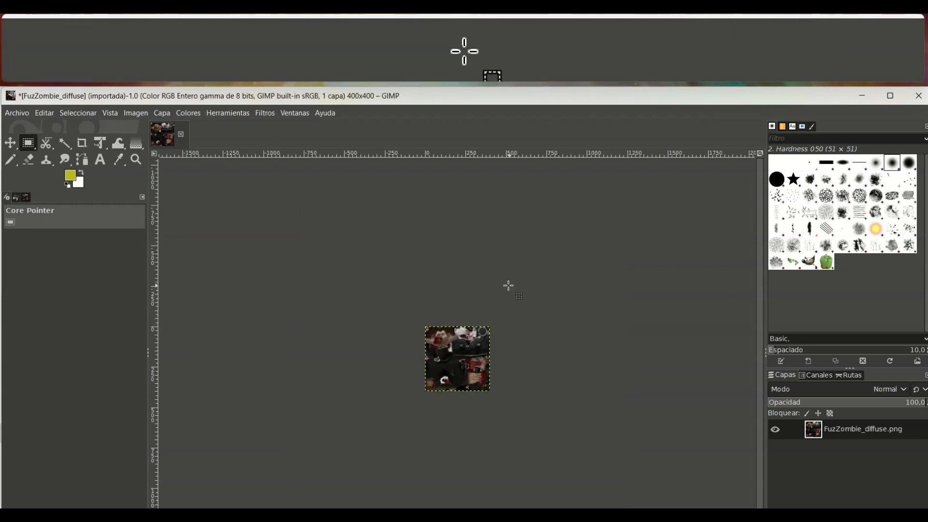
ctrl+scroll(498, 315, up, 1)
ctrl+scroll(483, 348, up, 3)
ctrl+scroll(474, 371, up, 1)
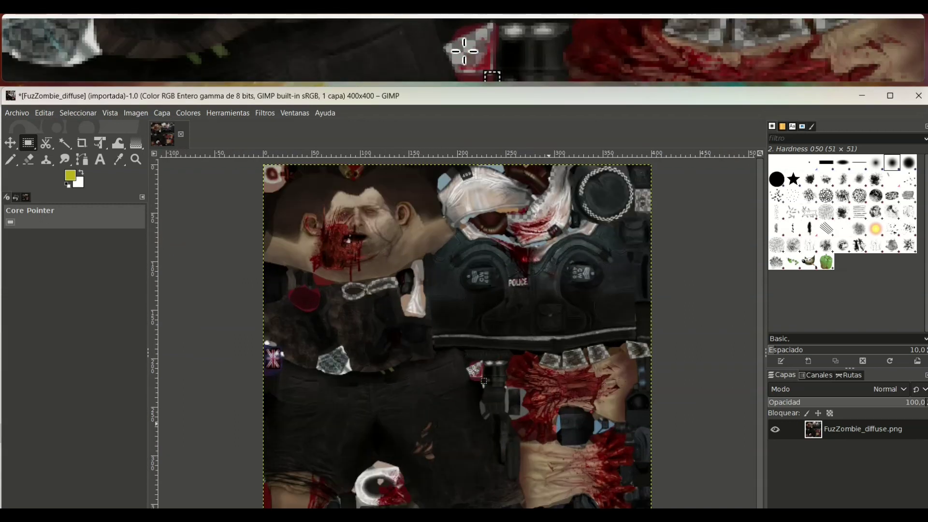
Export the resized image as FuzZombie_diffuse_400.png into the textures folder.
click(17, 114)
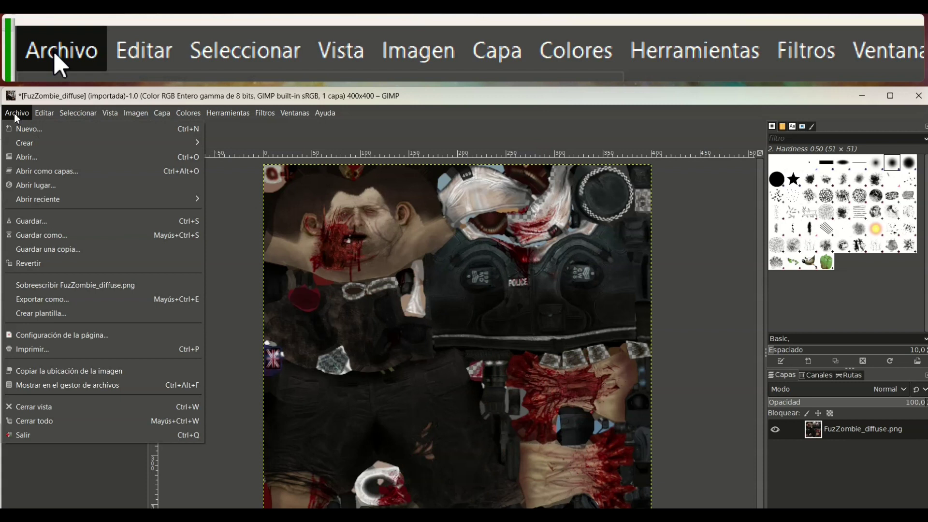
click(42, 300)
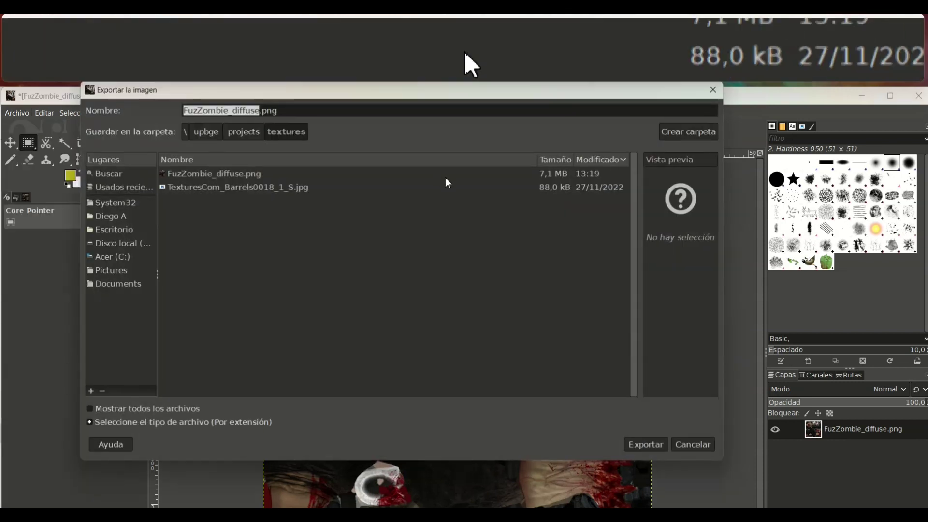
click(258, 111)
text(_400)
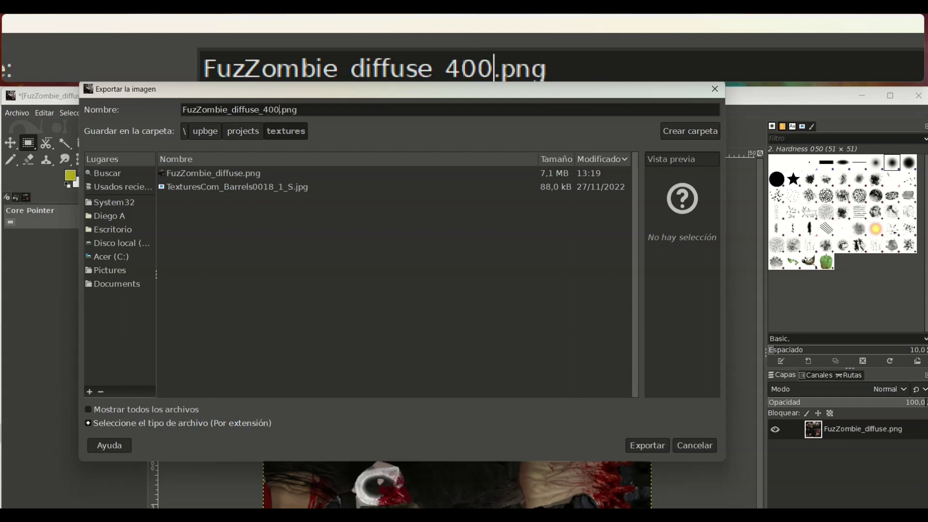
click(631, 445)
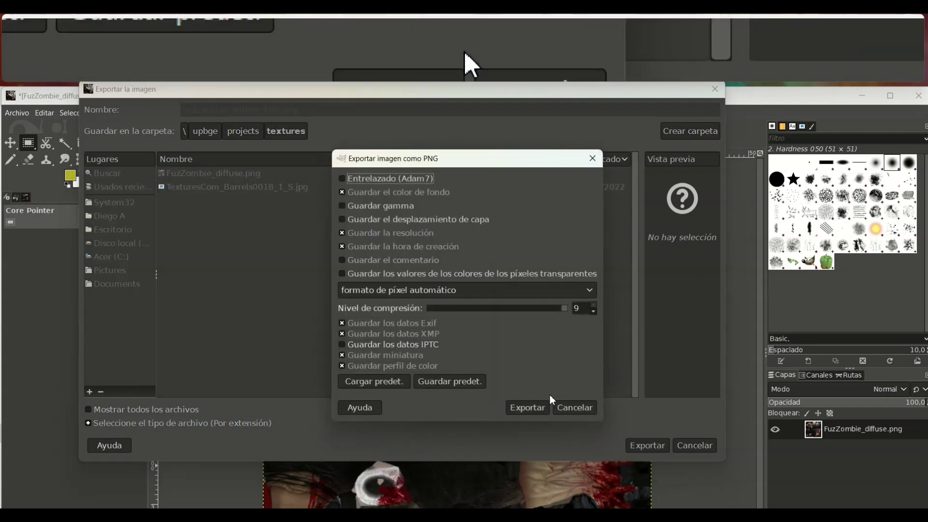
click(527, 408)
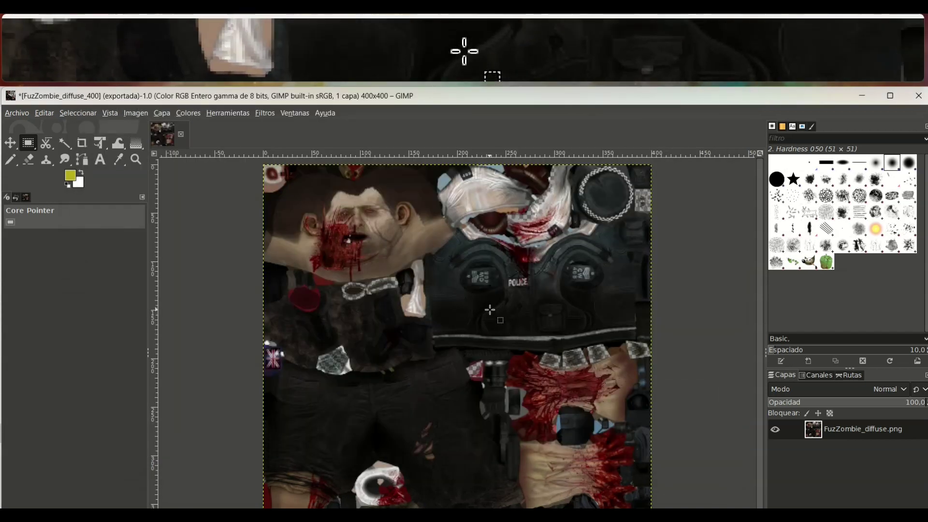
key(alt+Tab)
key(alt+Tab)
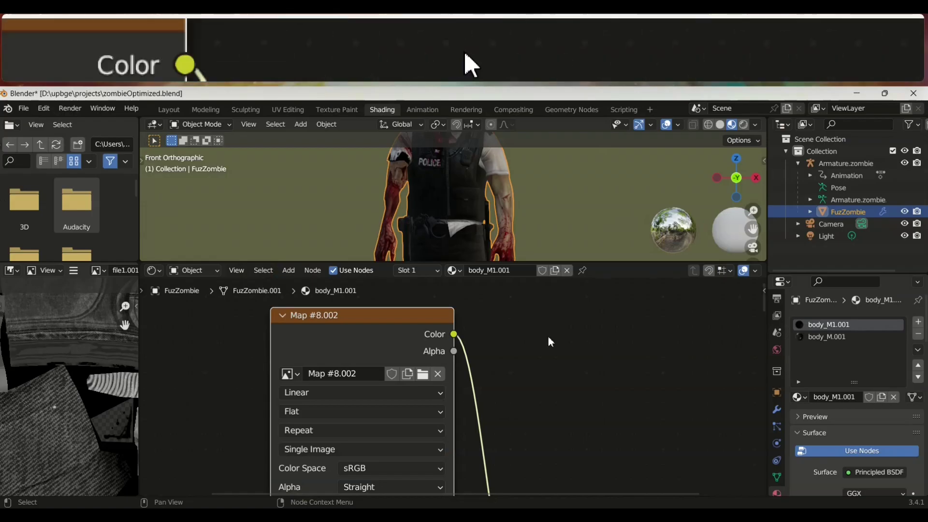
Switch to the body_M.001 material and move its Principled BSDF and file2.001 nodes up.
scroll(536, 358, down, 1)
scroll(536, 358, down, 1)
scroll(532, 357, down, 1)
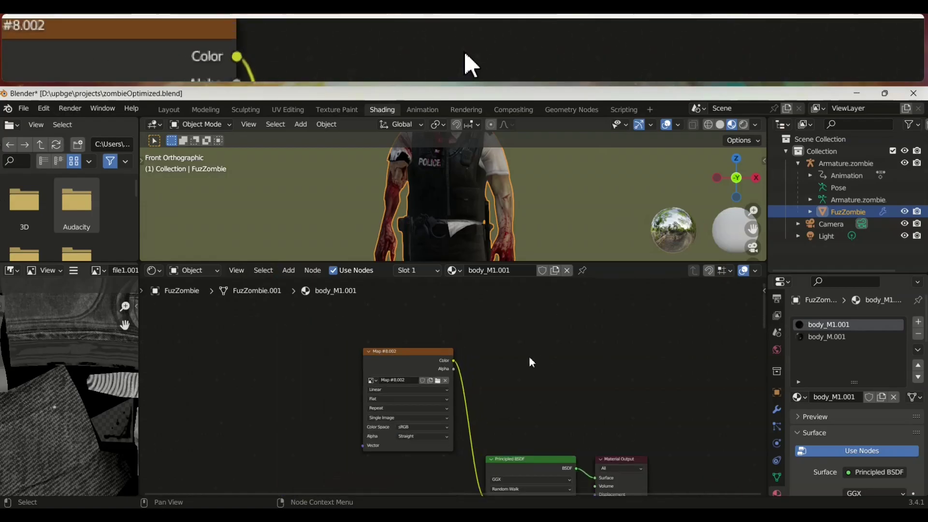
scroll(528, 356, down, 1)
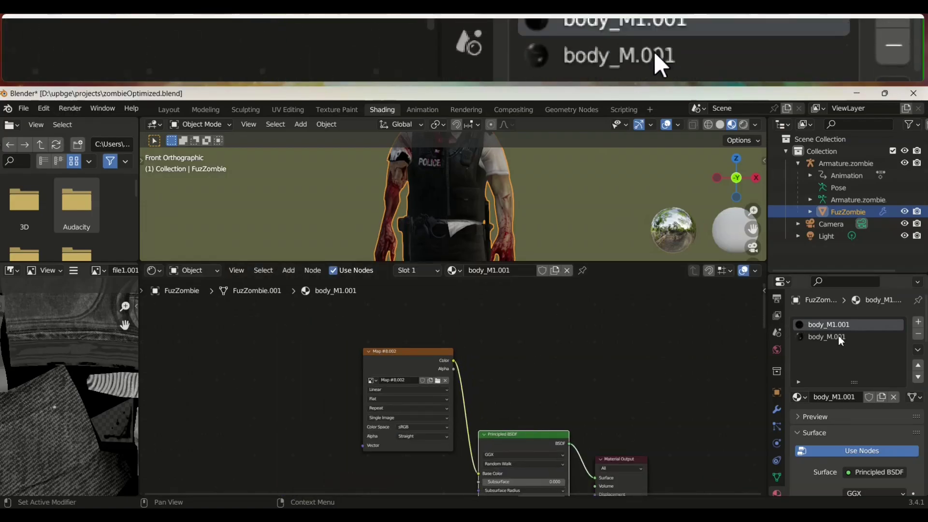
click(838, 336)
drag(530, 458, 531, 388)
drag(375, 440, 435, 317)
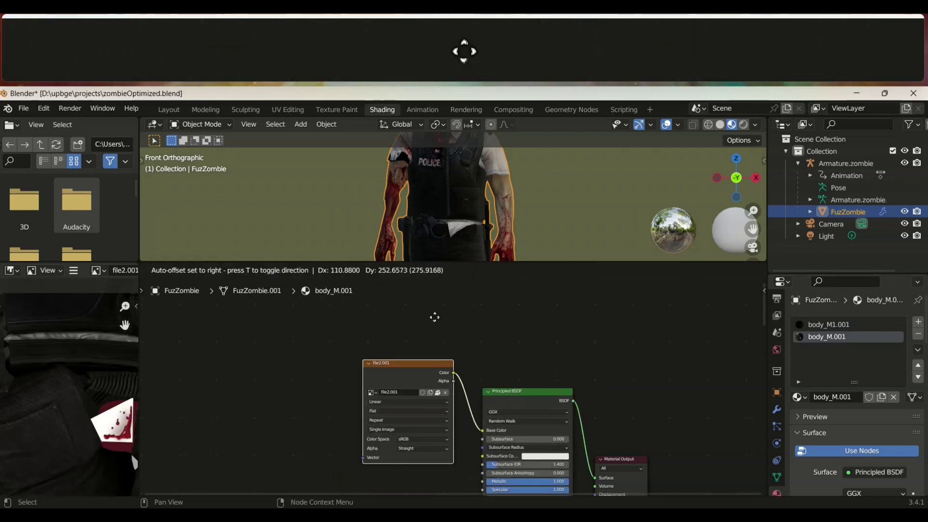
Unpack file2.001 into the textures folder as FuzZombie_body_diffuse.png.
scroll(449, 410, up, 1)
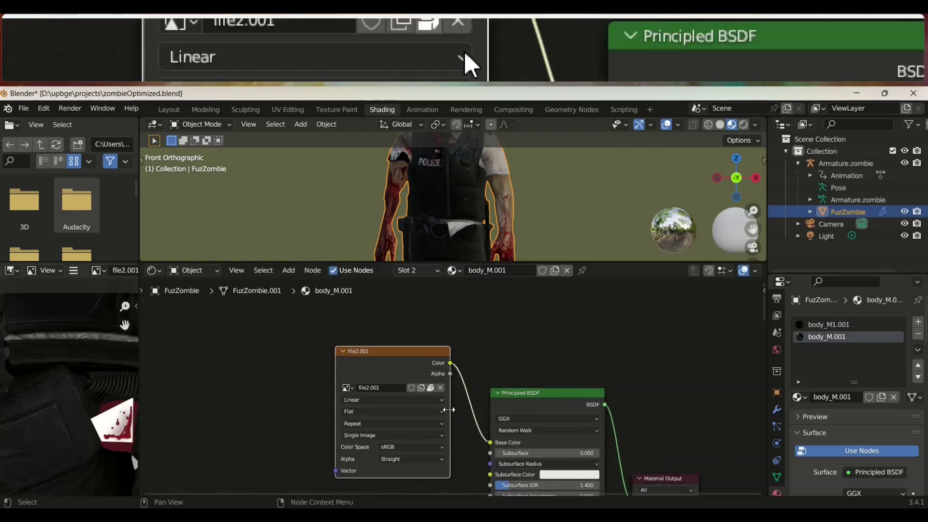
click(431, 392)
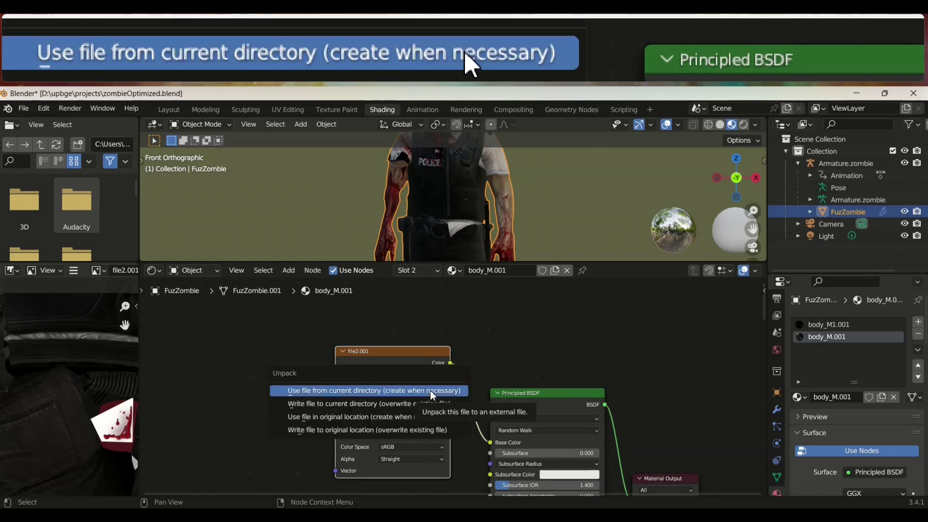
click(431, 392)
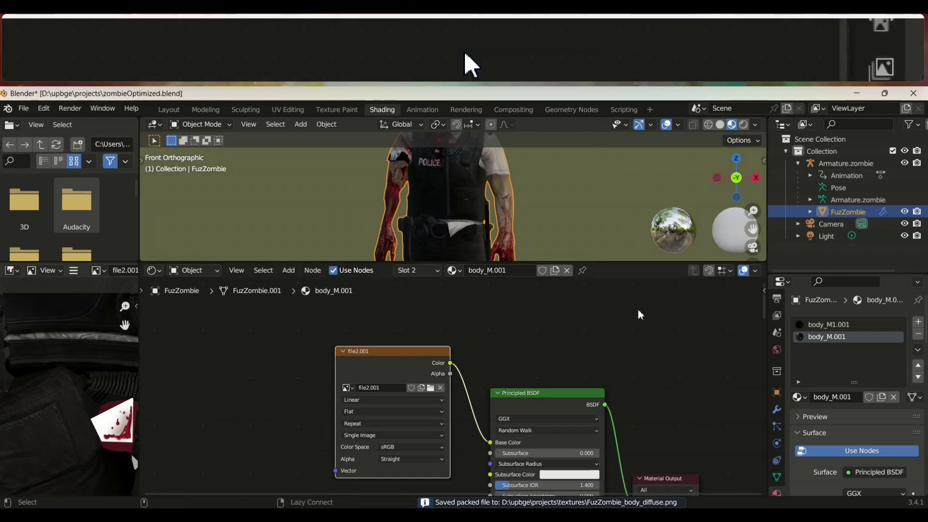
key(alt+Tab)
key(alt+Tab)
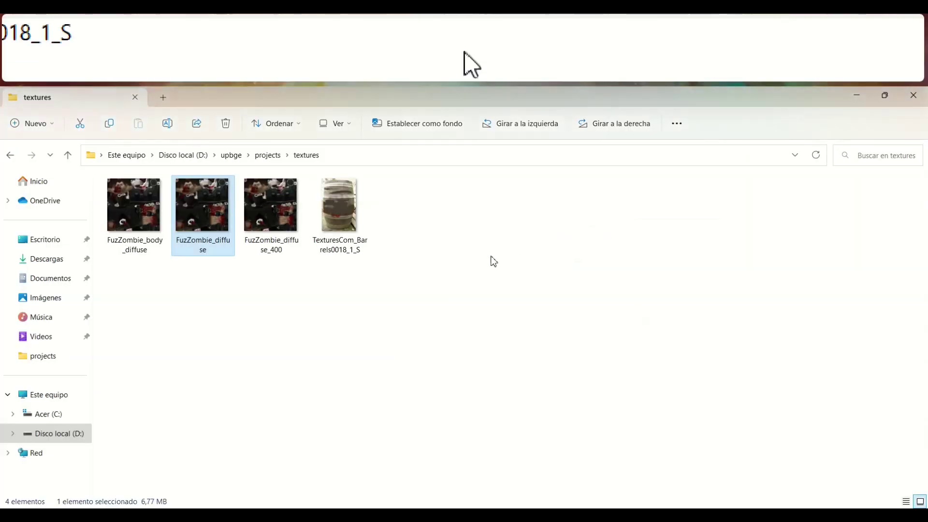
Open FuzZombie_body_diffuse from File Explorer with GIMP.
click(138, 217)
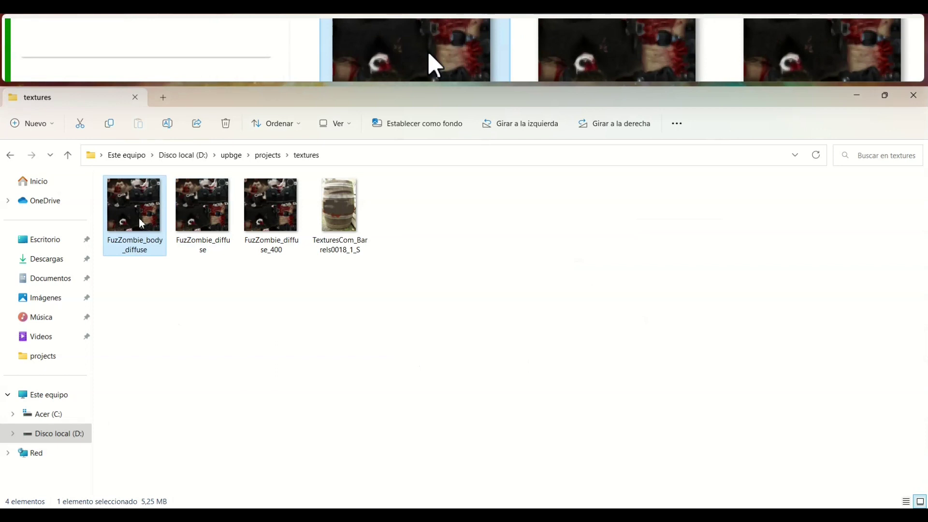
right_click(138, 217)
mouse_move(184, 239)
click(437, 277)
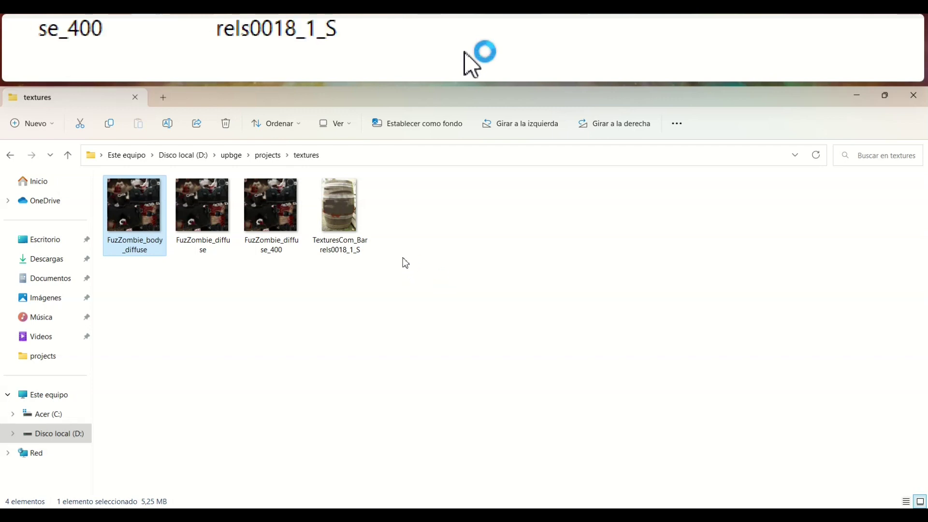
key(alt+Tab)
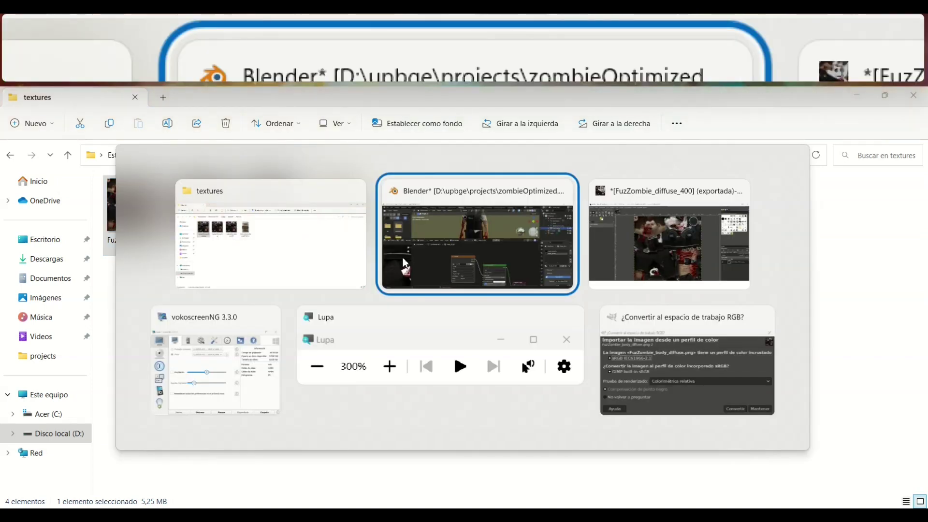
key(alt+Tab)
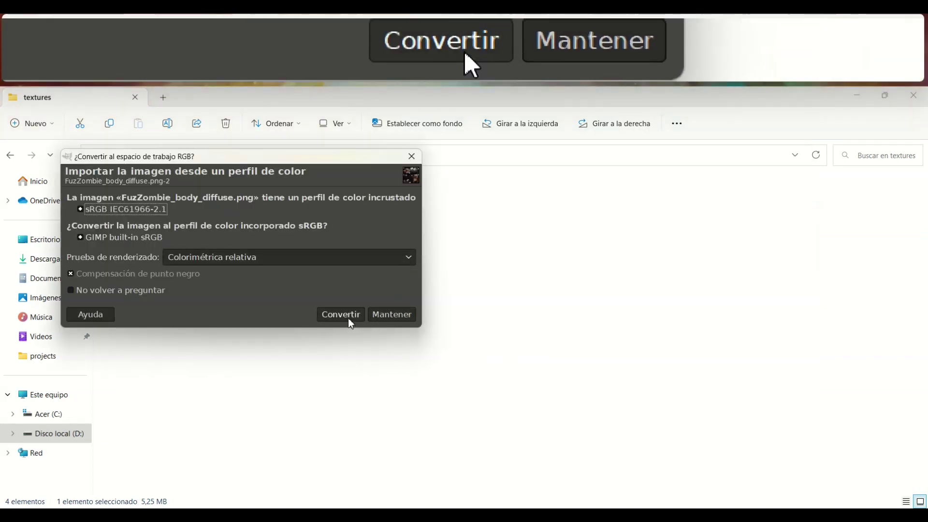
Convert FuzZombie_body_diffuse to sRGB and scale it down to 400×400.
click(349, 316)
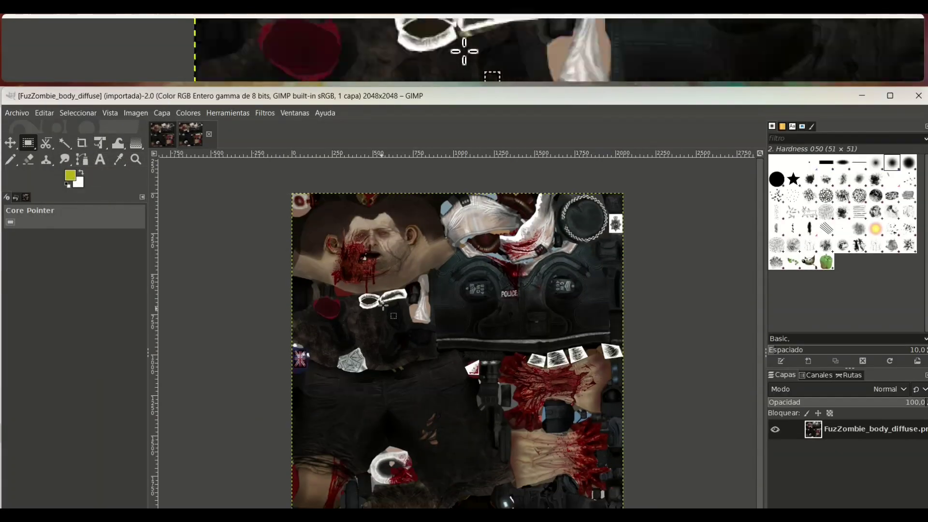
click(128, 113)
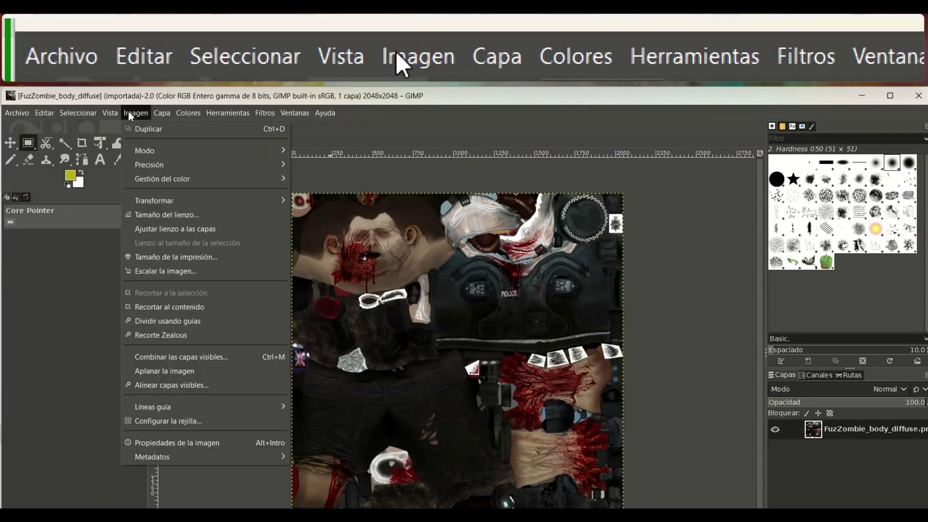
click(194, 271)
text(400)
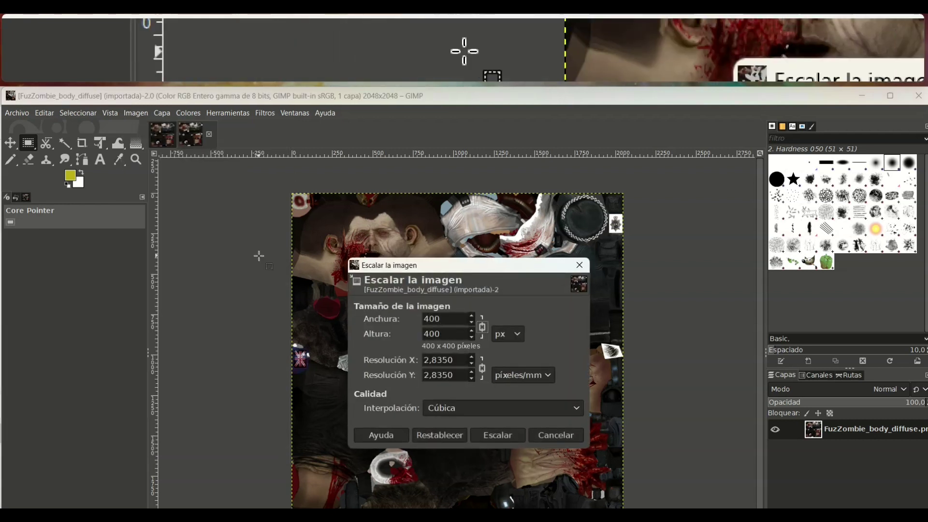
click(510, 437)
key(shift+ctrl+j)
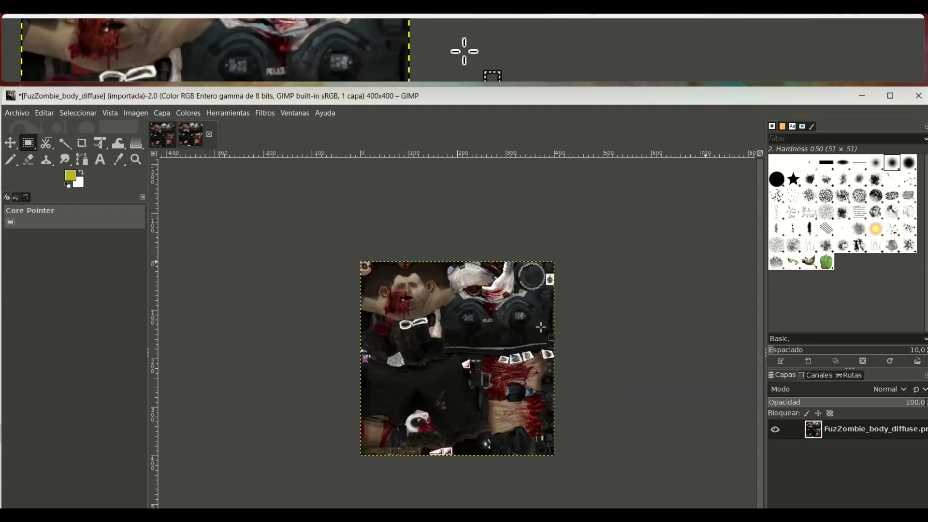
ctrl+scroll(541, 327, down, 2)
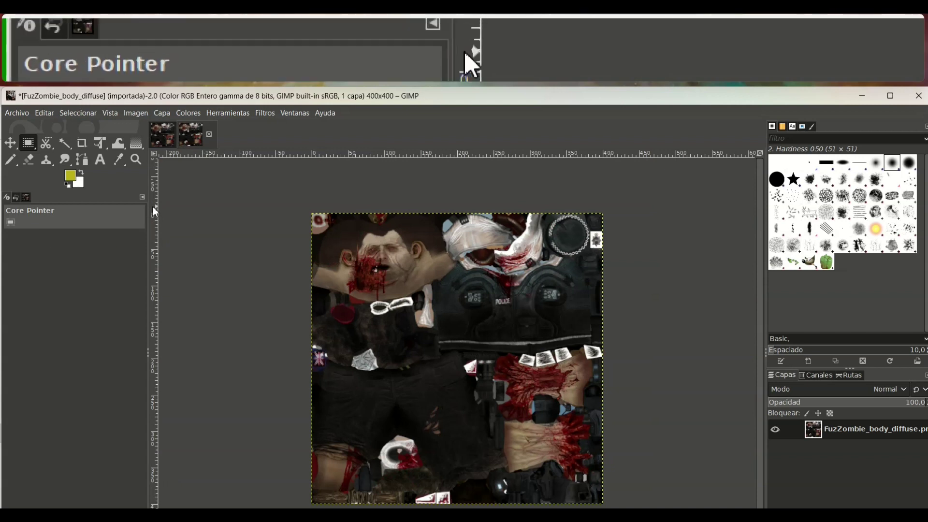
Export the scaled image as FuzZombie_body_diffuse_400.png into the textures folder.
click(17, 113)
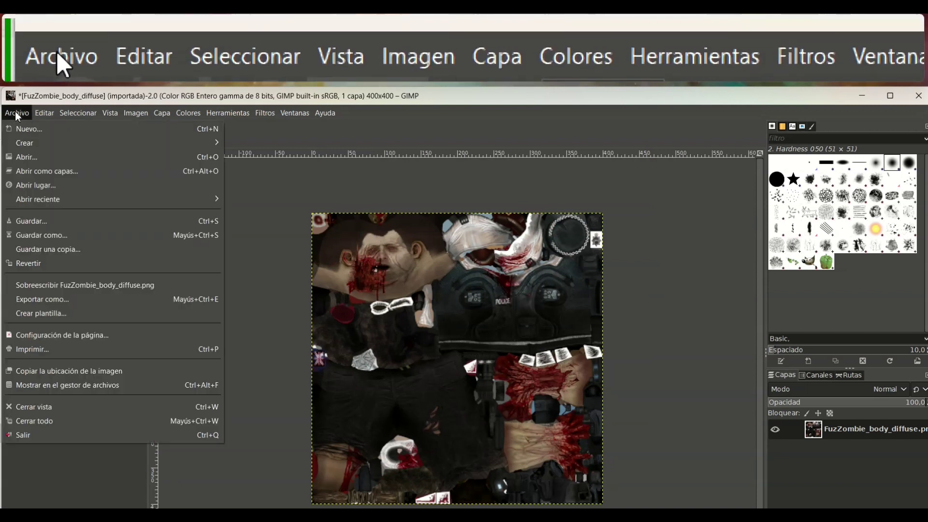
click(64, 299)
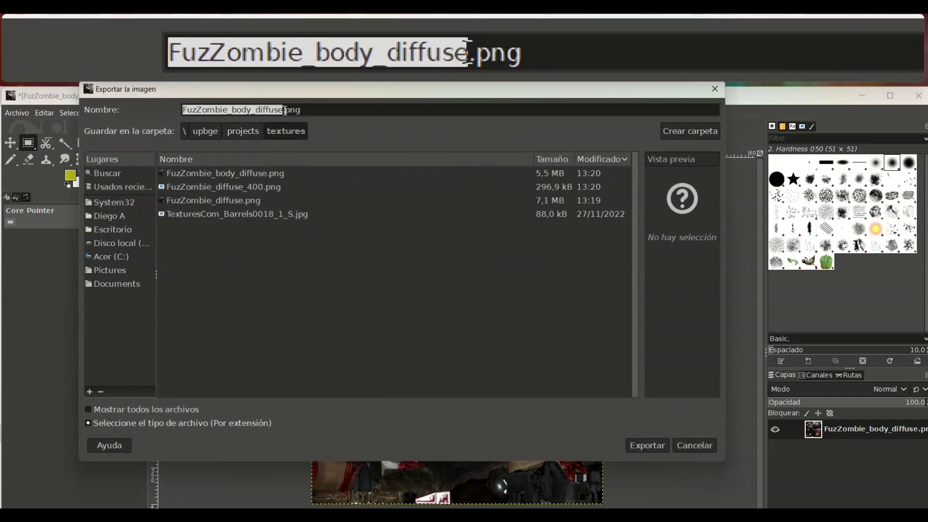
click(280, 109)
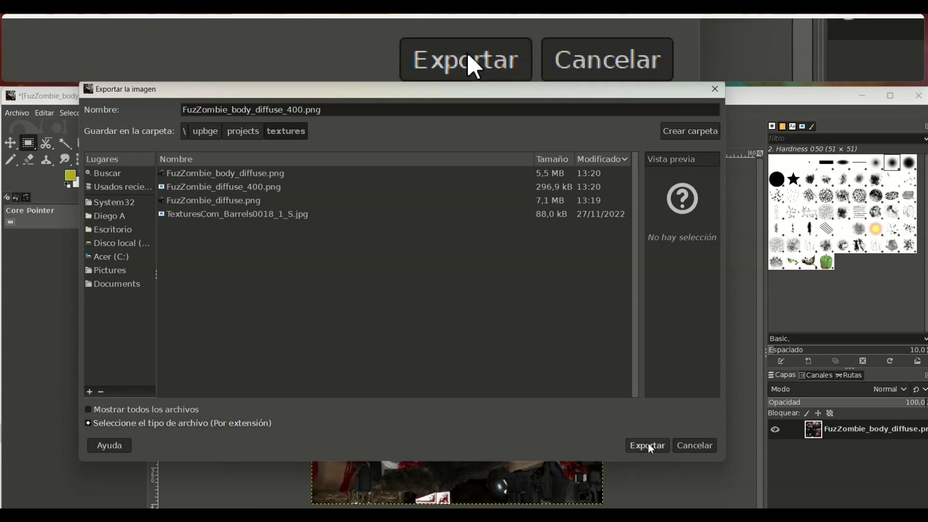
click(649, 445)
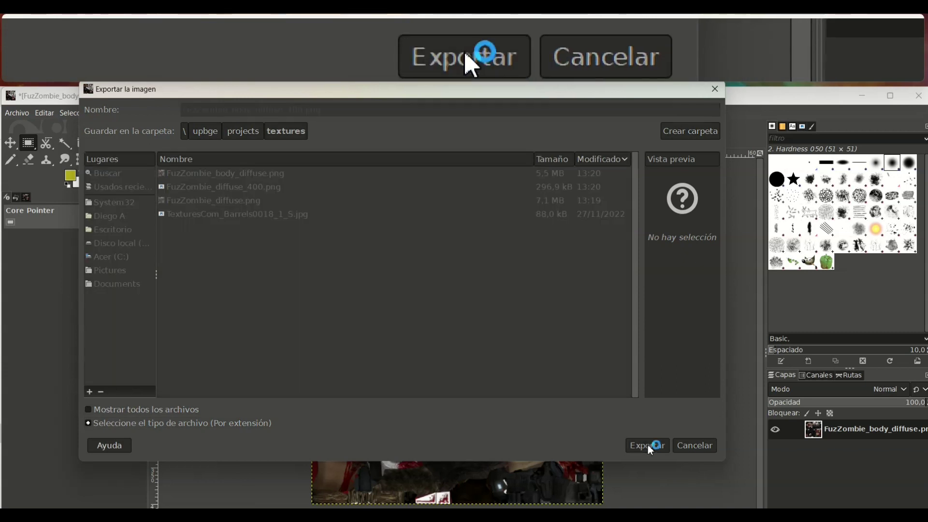
click(511, 406)
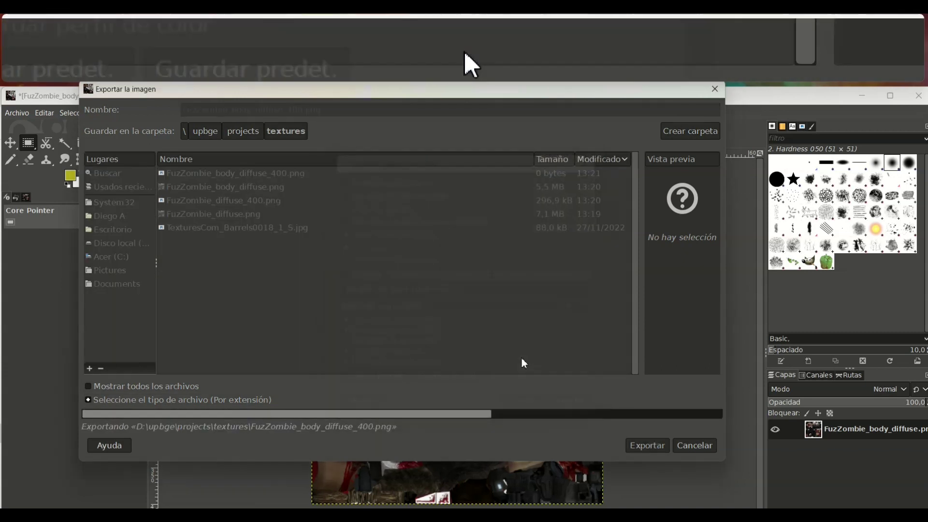
key(alt+Tab)
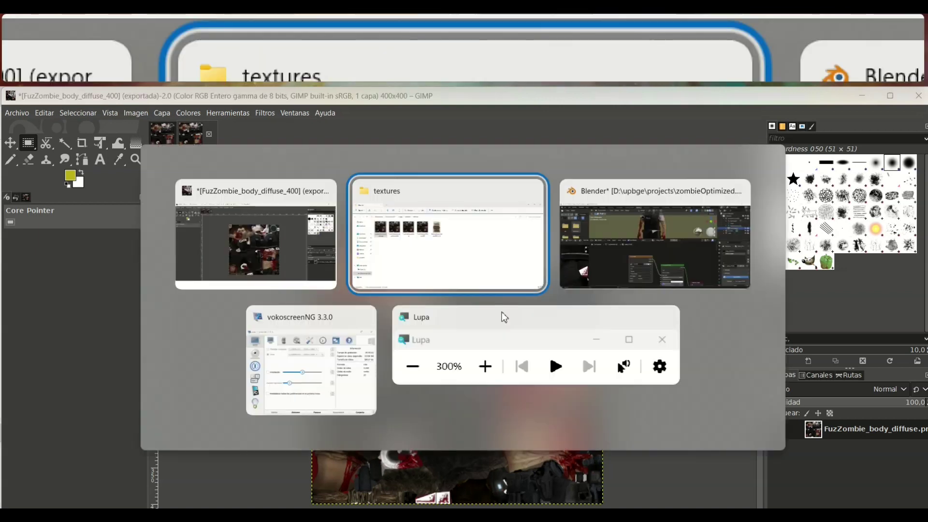
Replace body_M.001's file2.001 image with FuzZombie_body_diffuse_400.png, then select material body_M1.001.
key(alt+Tab)
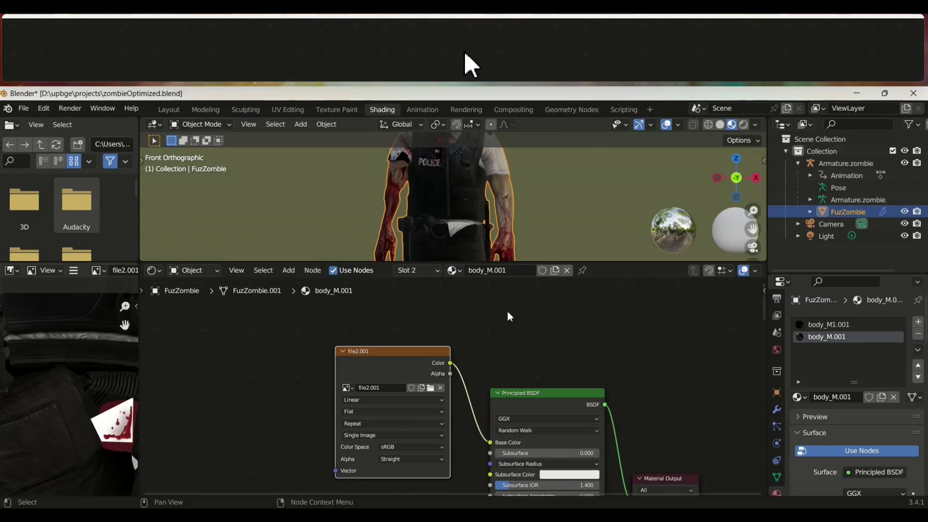
click(441, 388)
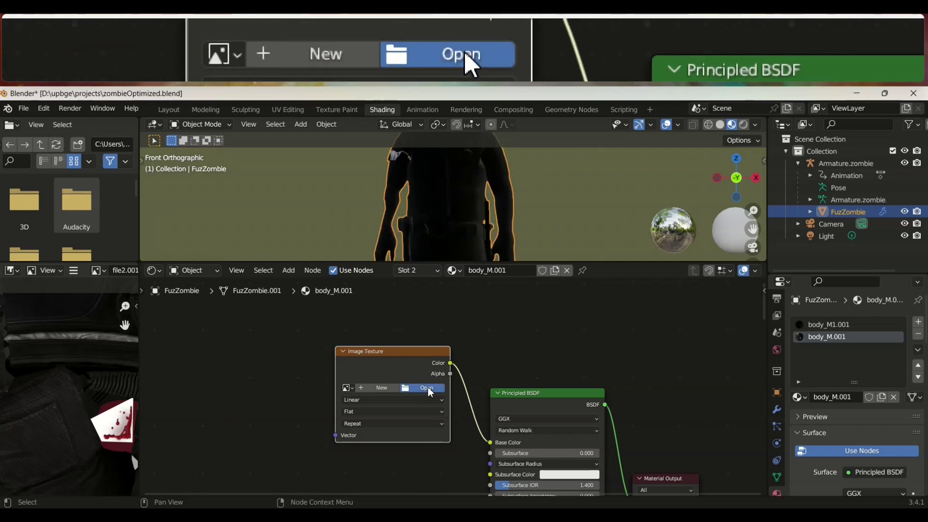
click(428, 389)
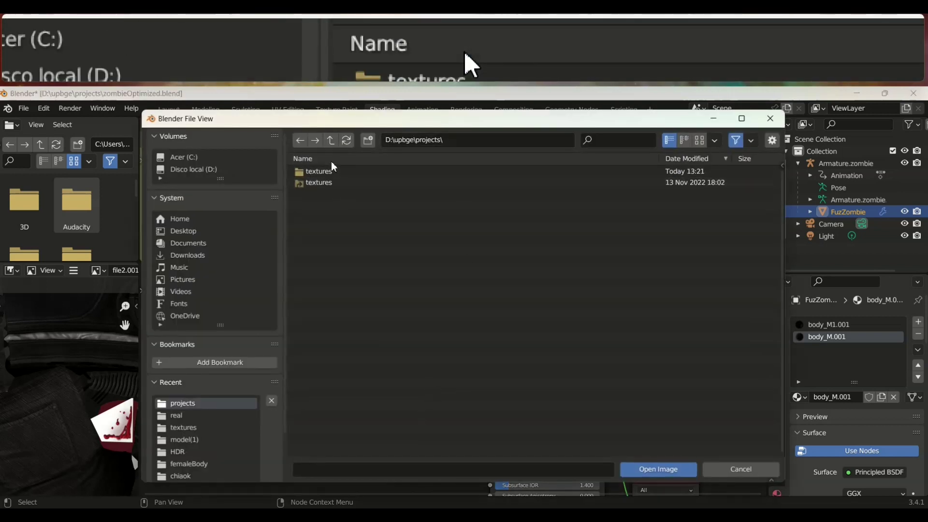
click(328, 171)
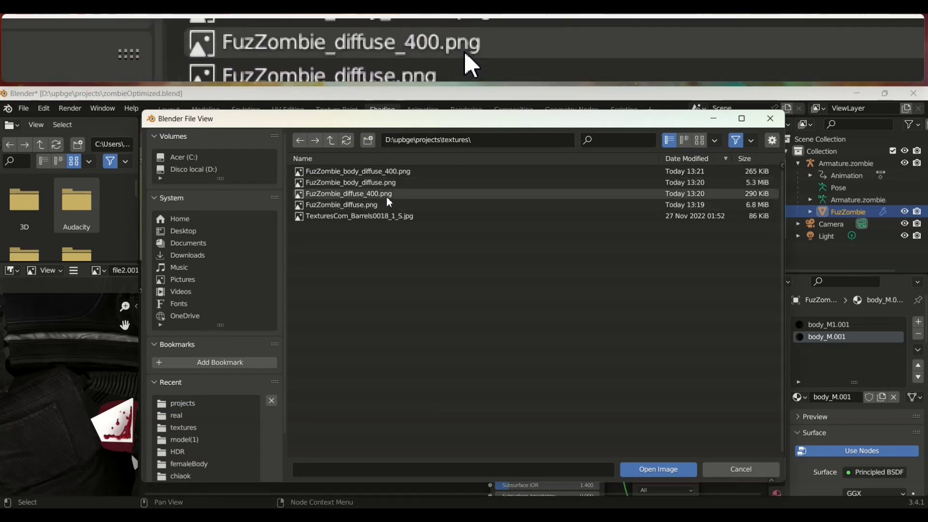
double_click(384, 171)
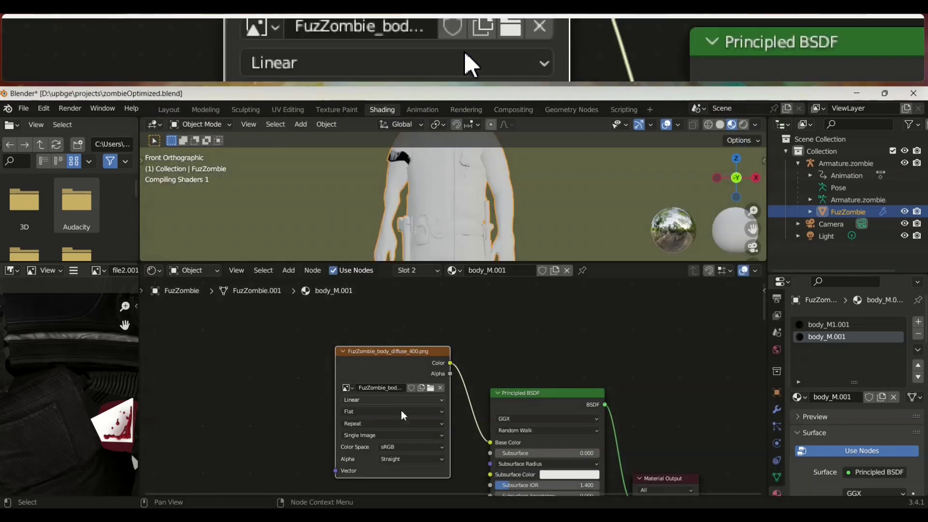
click(827, 326)
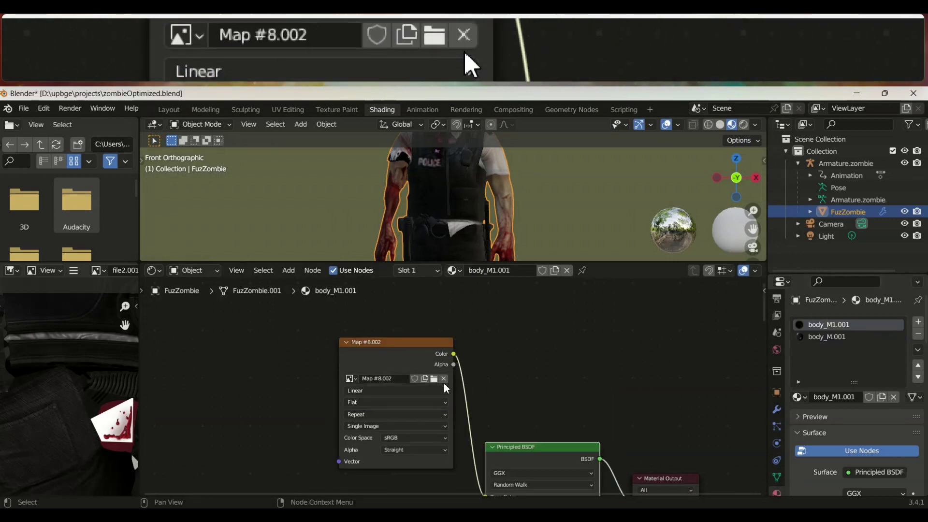
Swap body_M1.001's Map #8.002 image for FuzZombie_diffuse_400.png and enlarge the 3D view.
click(444, 380)
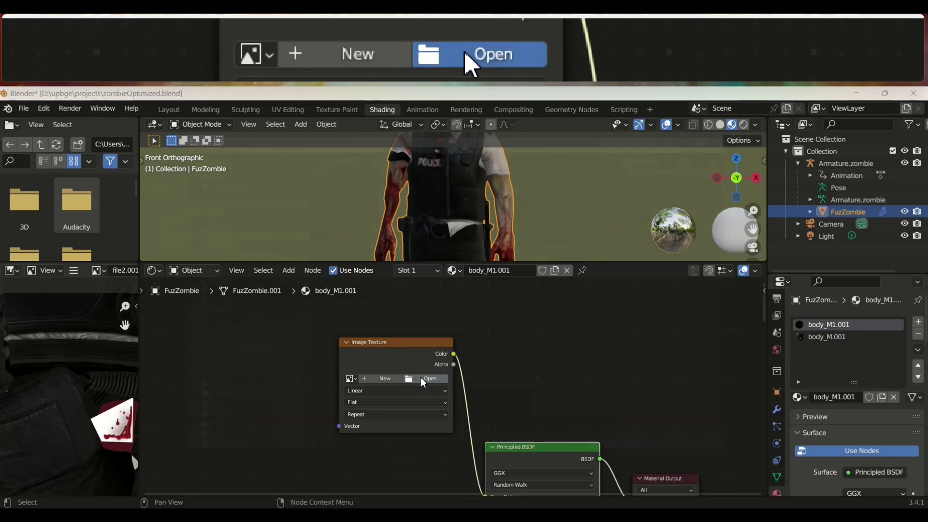
click(424, 379)
double_click(349, 171)
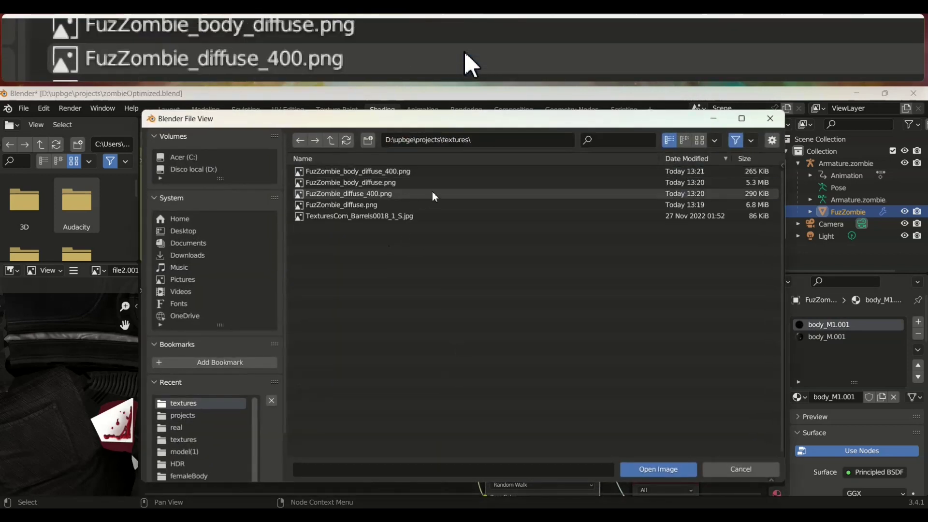
double_click(357, 196)
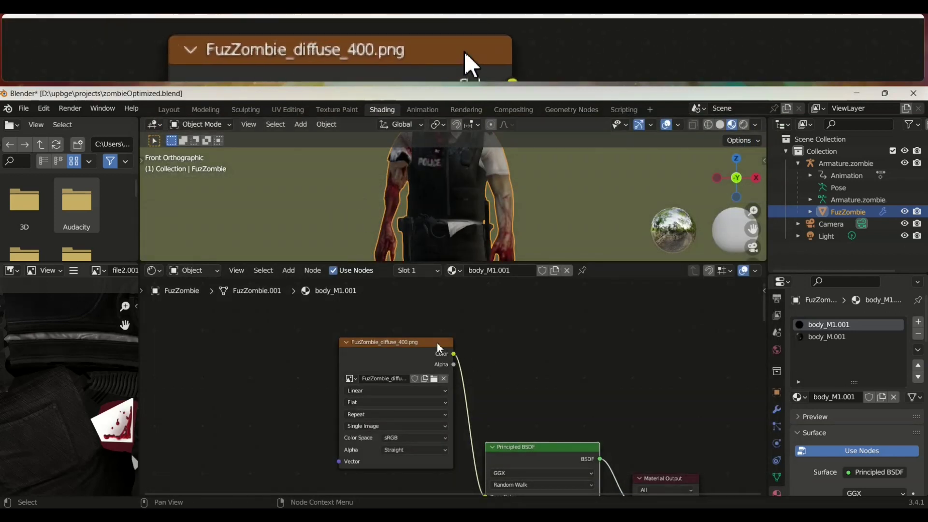
drag(437, 343, 429, 361)
drag(548, 260, 549, 428)
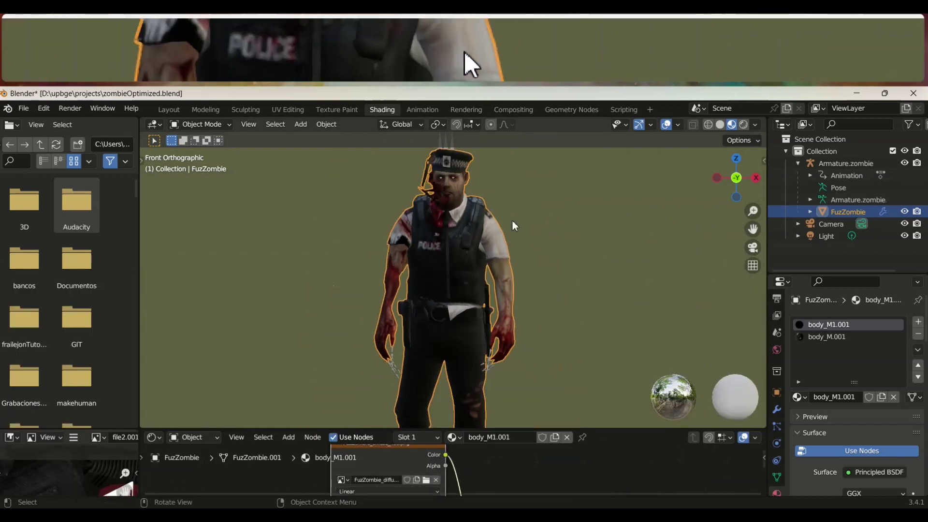
click(445, 143)
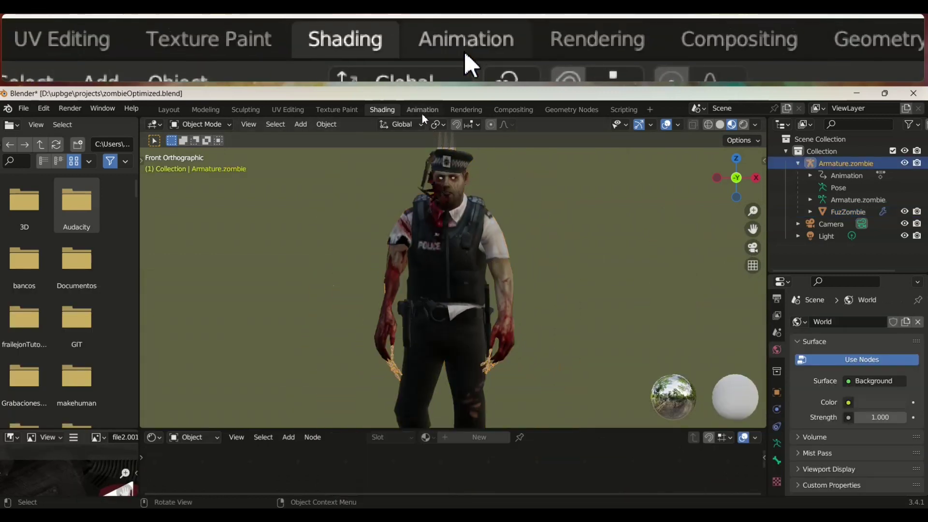
In the Animation workspace, show the zombie front-on in Material Preview with the Action Editor.
click(422, 110)
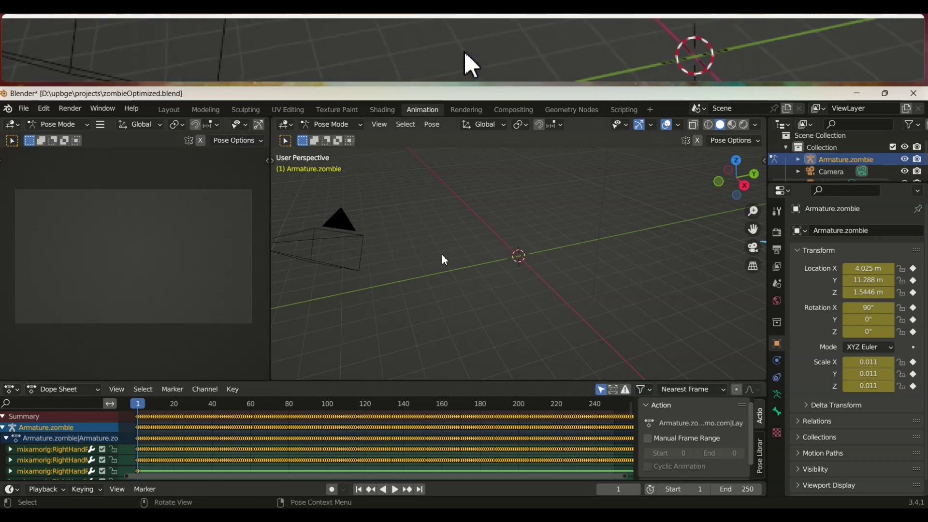
key(KP_1)
scroll(637, 234, up, 2)
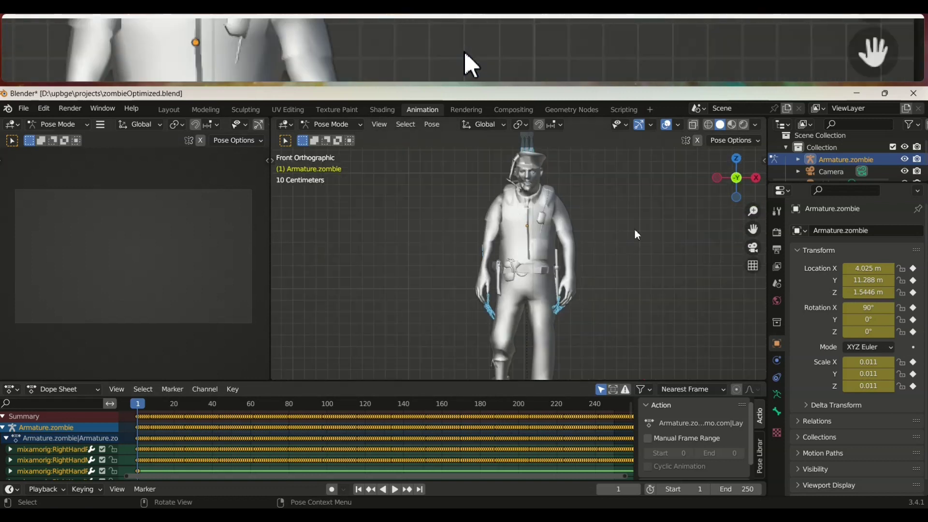
click(732, 126)
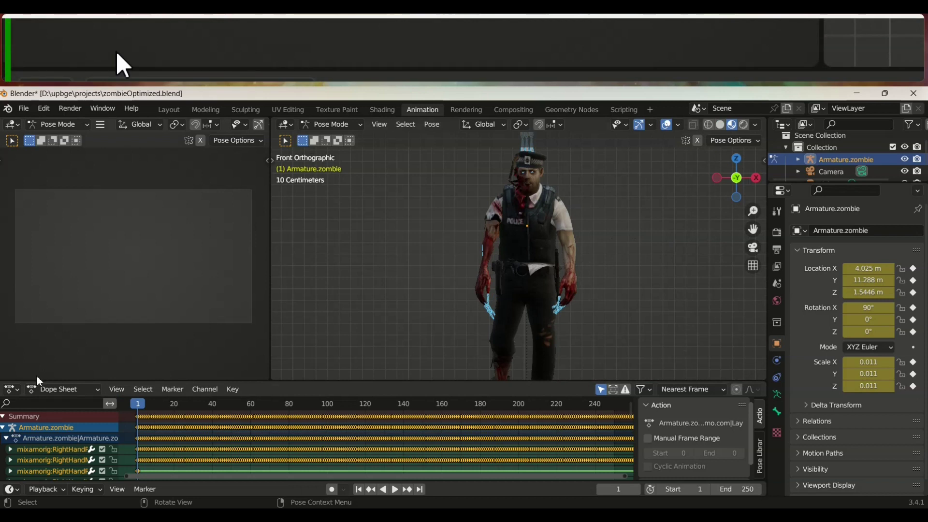
click(95, 391)
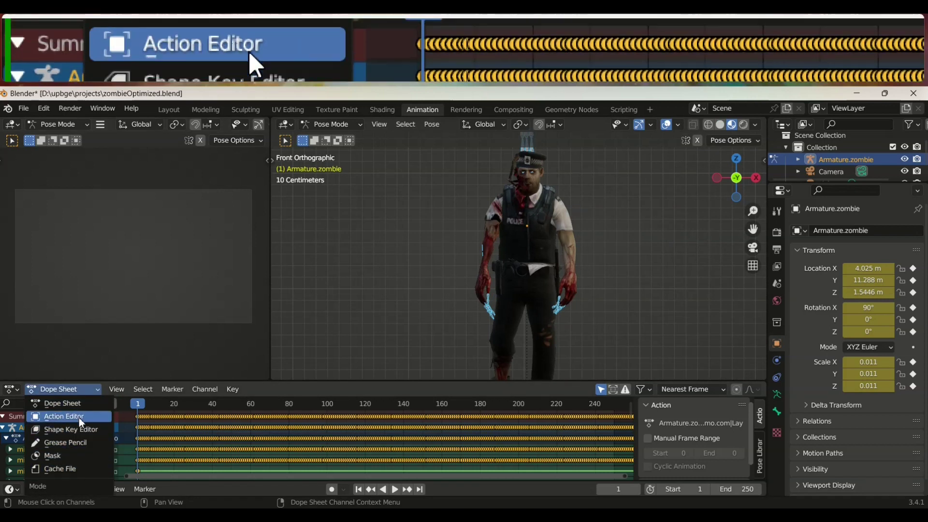
click(81, 420)
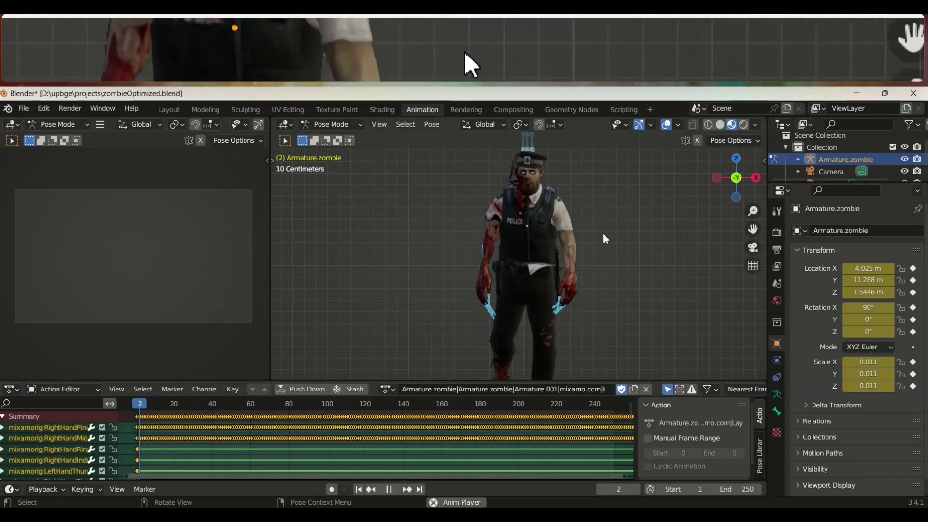
Play the zombie's action, stop at frame 200, and compare rendered and solid shading.
click(600, 216)
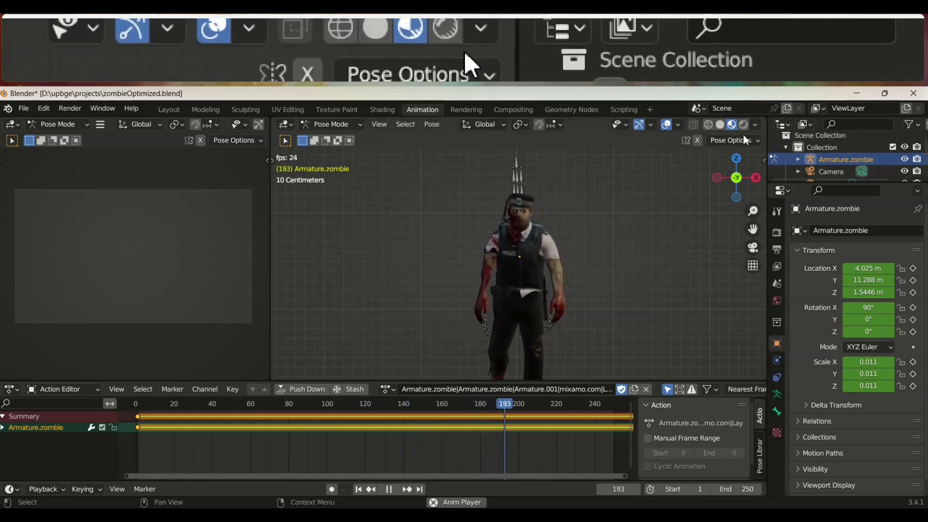
key(space)
click(743, 124)
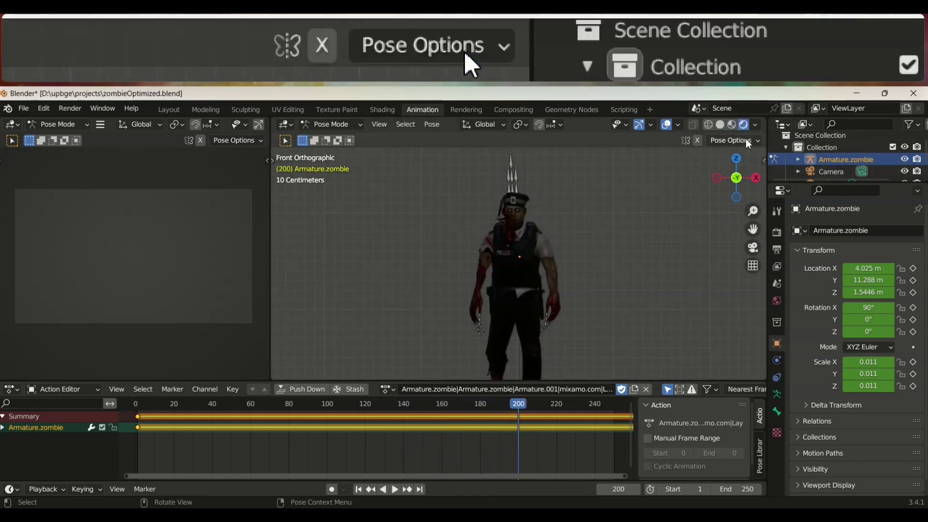
click(721, 125)
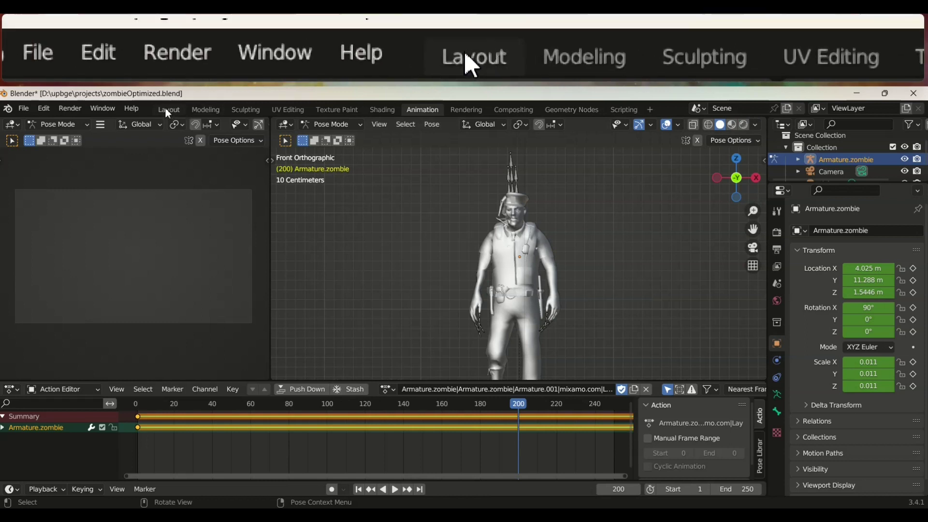
click(169, 109)
Frame the textured zombie from the front and select Armature.zombie with its FuzZombie mesh.
key(KP_Decimal)
key(KP_1)
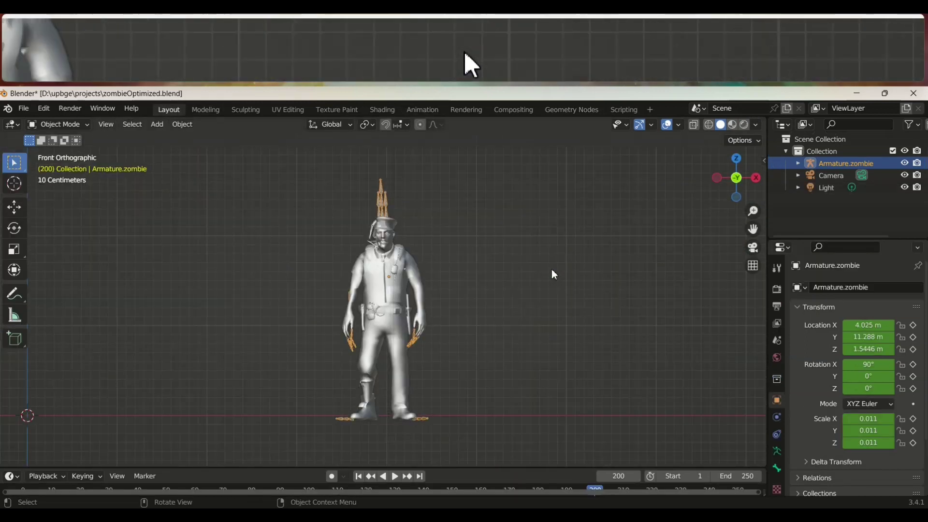
click(736, 126)
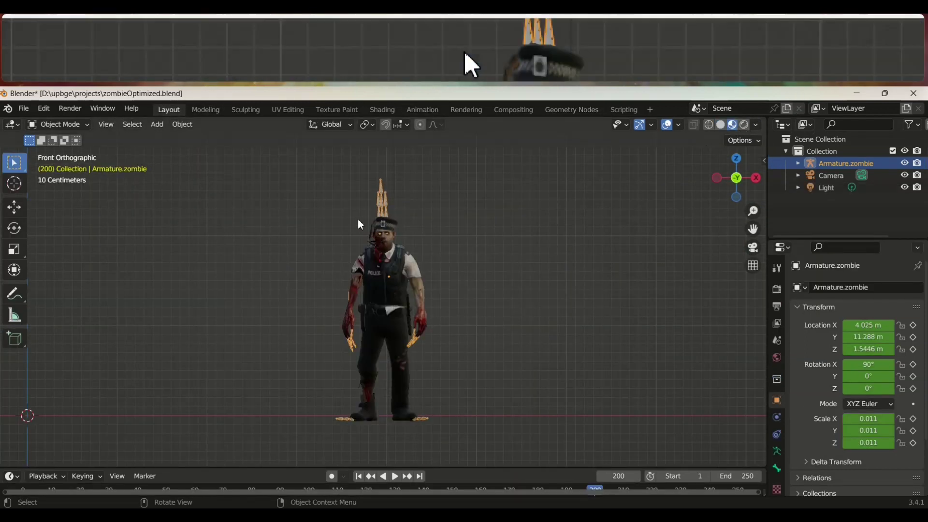
click(376, 208)
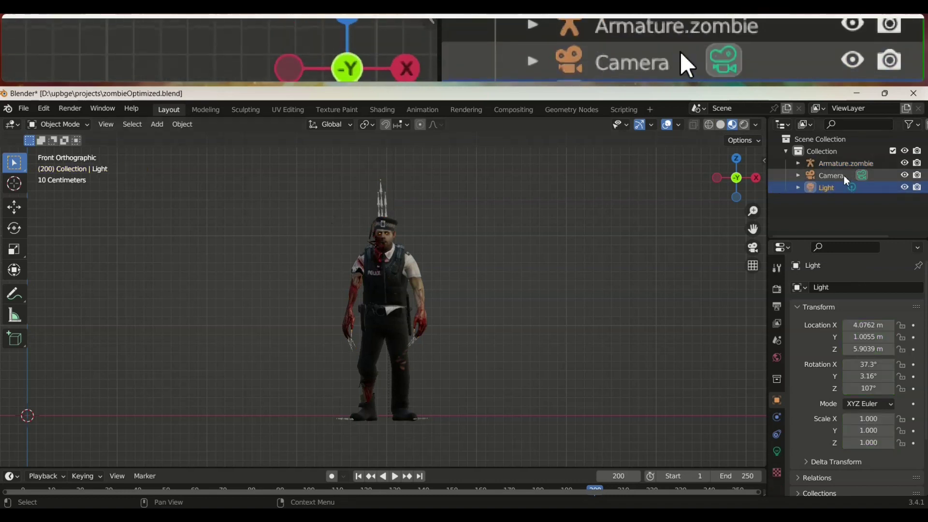
click(798, 163)
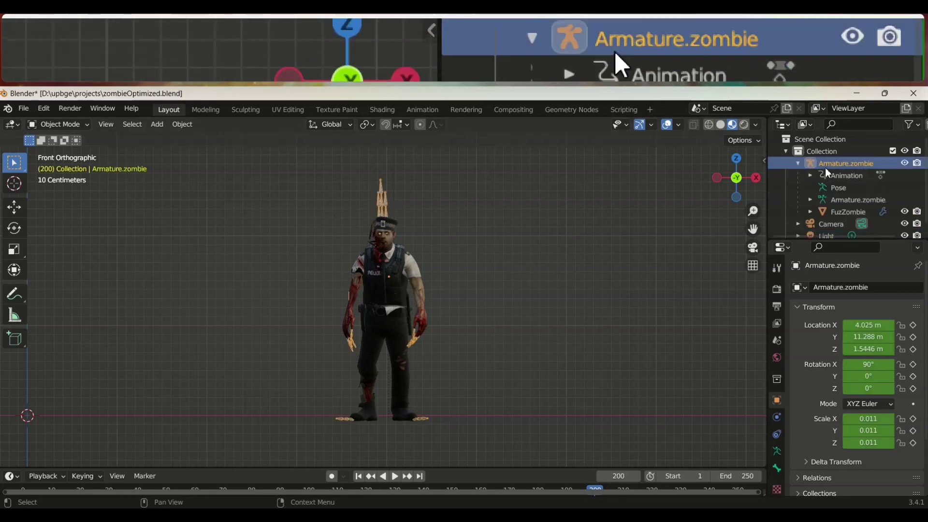
shift+click(846, 214)
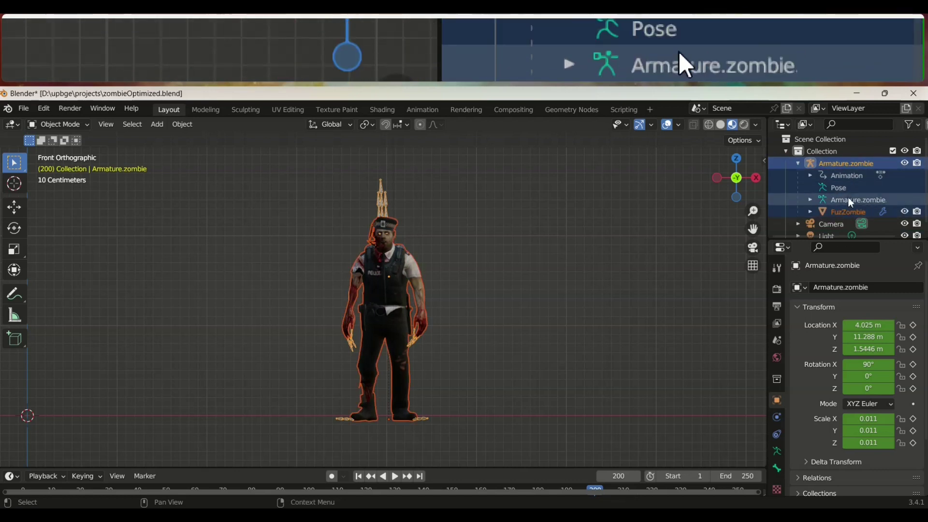
Start an FBX export of the selection named zombiestep2.fbx.
click(24, 108)
mouse_move(45, 283)
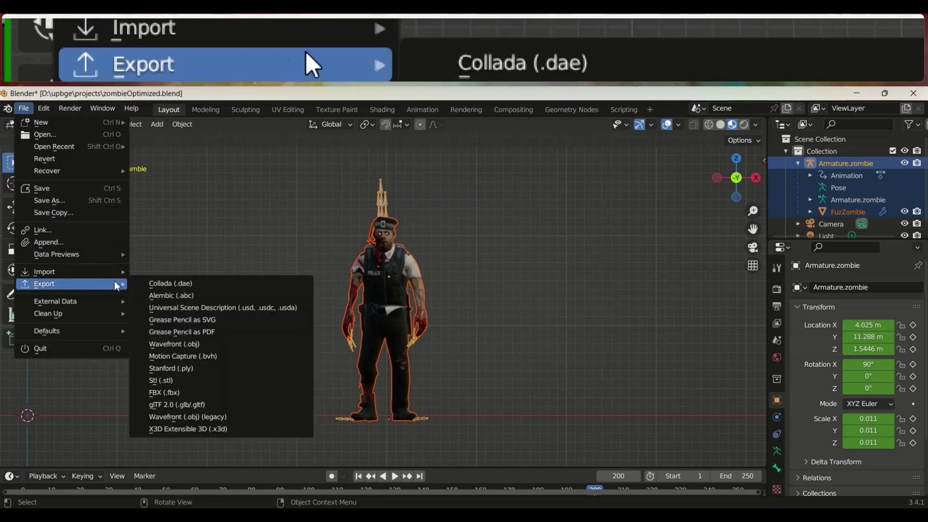
click(205, 390)
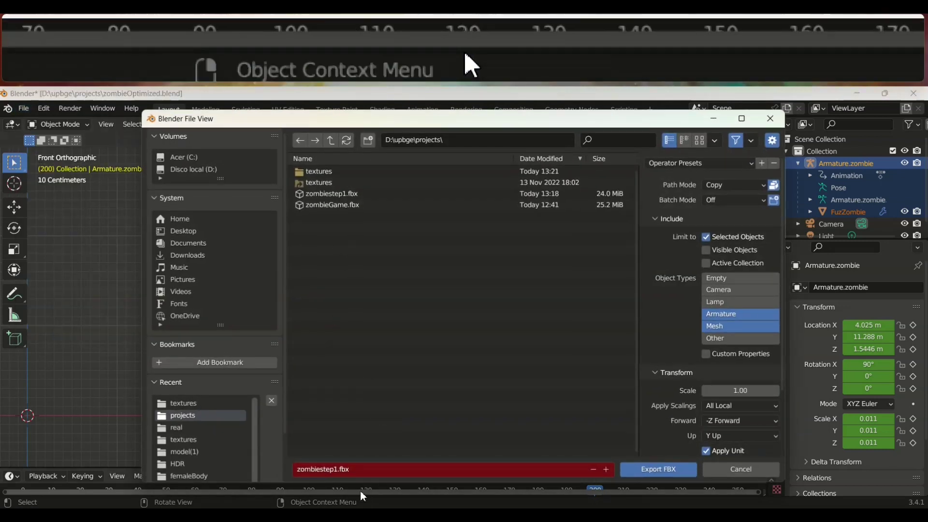
click(339, 469)
text(2)
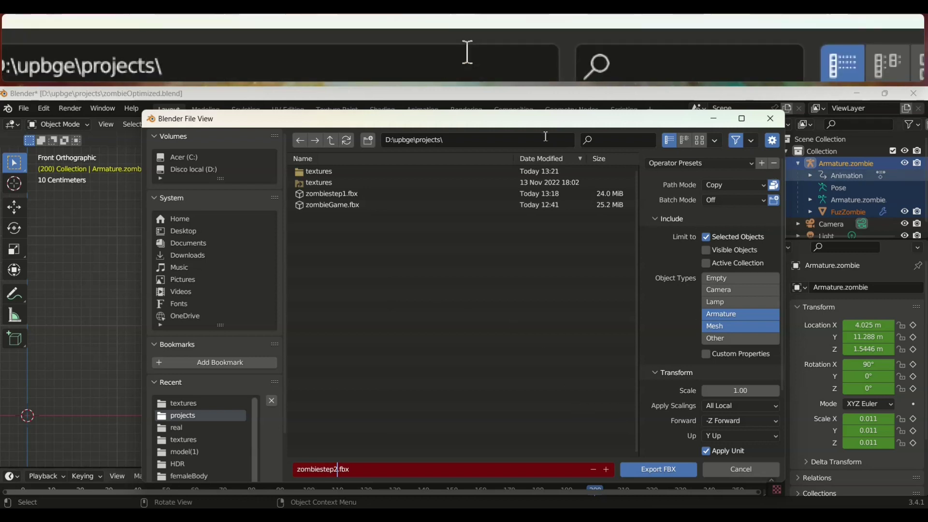
drag(538, 124, 456, 107)
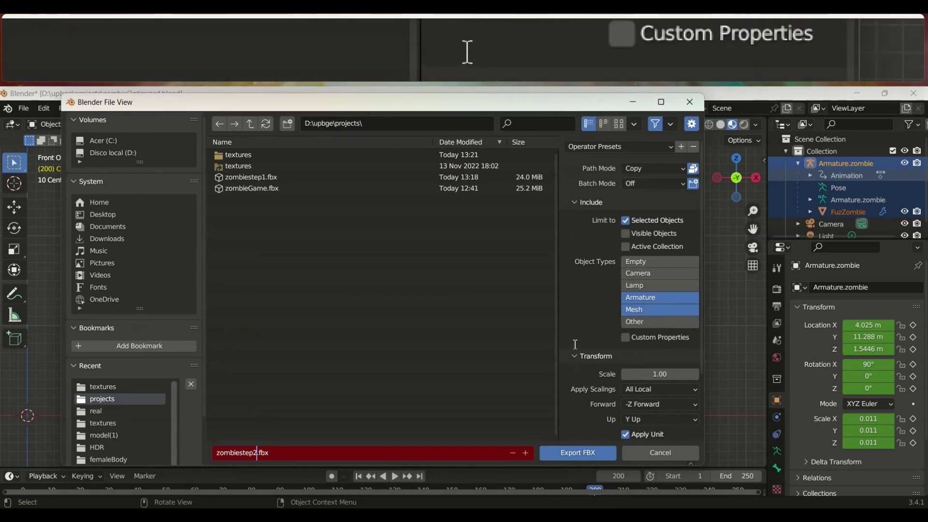
Turn off Force Start/End Keying under Bake Animation and export the FBX.
scroll(587, 283, down, 4)
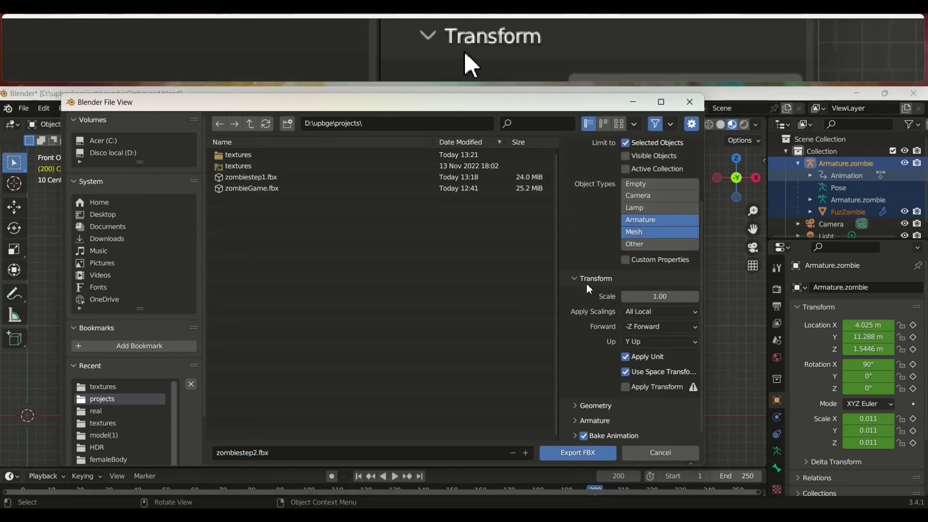
click(574, 418)
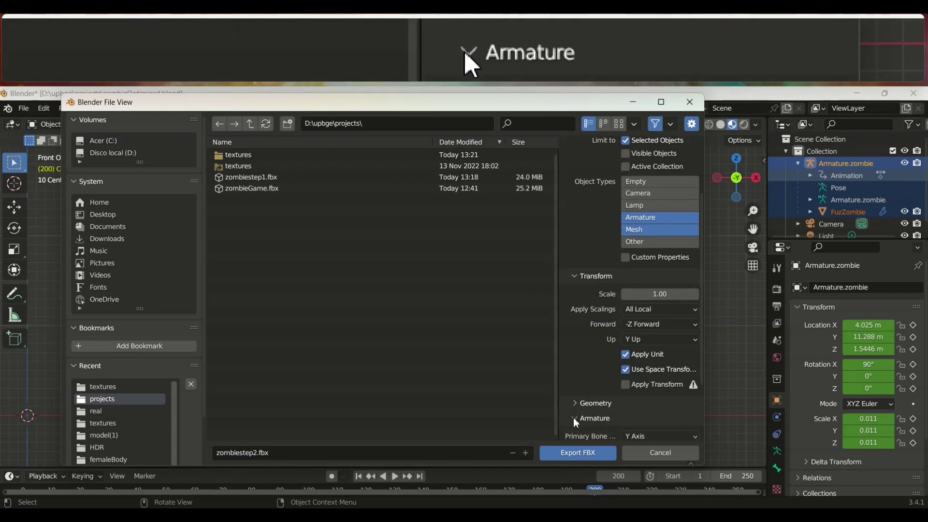
scroll(589, 367, down, 3)
scroll(605, 319, down, 1)
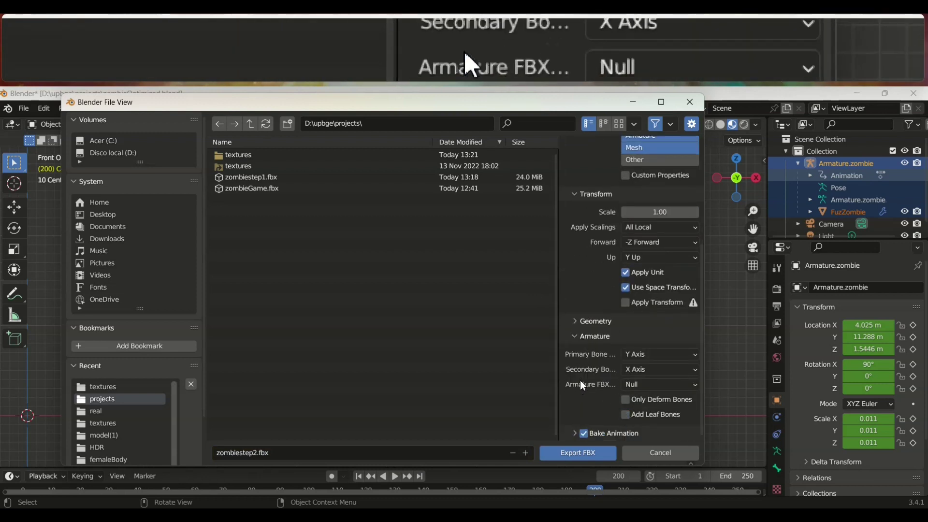
click(575, 433)
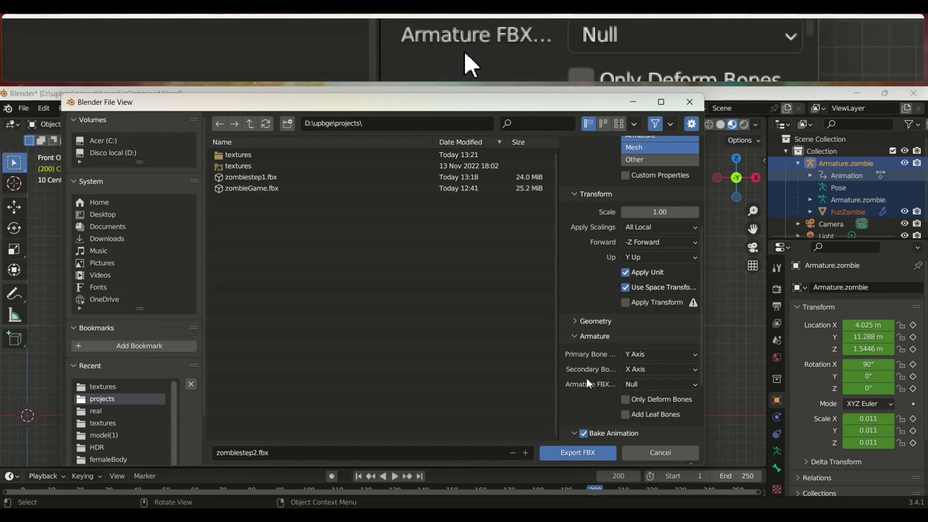
scroll(590, 348, down, 4)
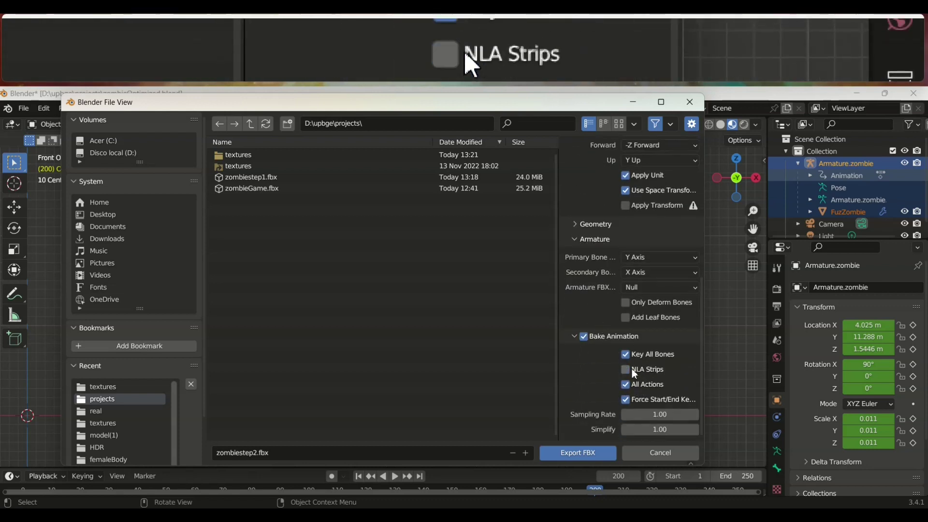
click(628, 402)
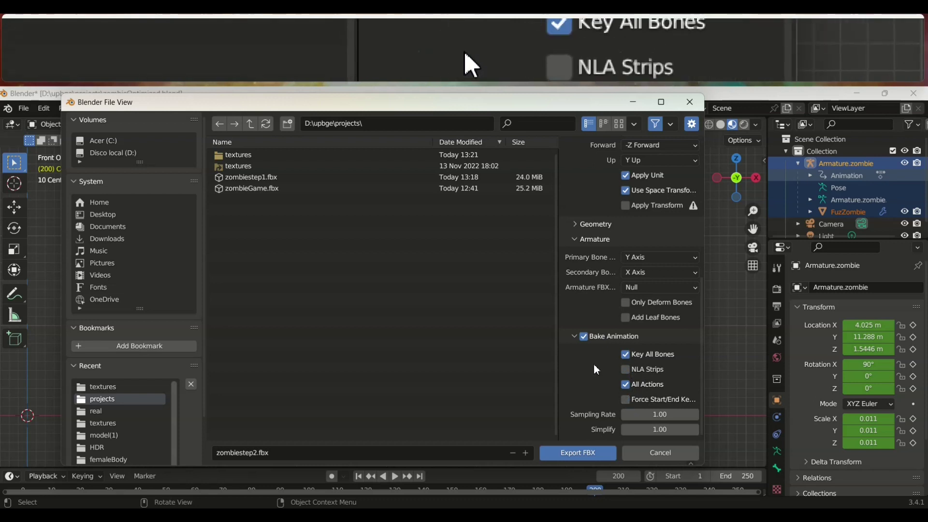
click(570, 453)
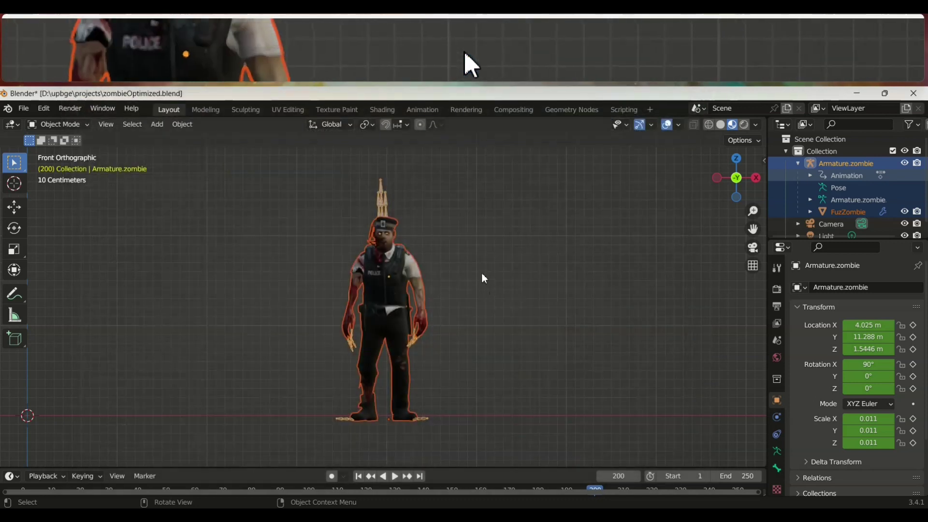
Wait for the zombiestep2.fbx export to finish, then open the File menu.
key(alt+Tab)
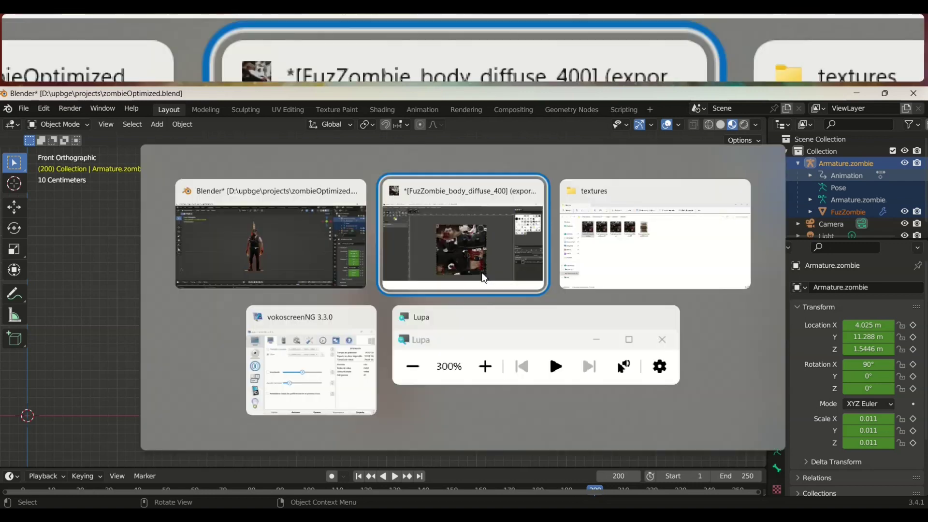
key(Escape)
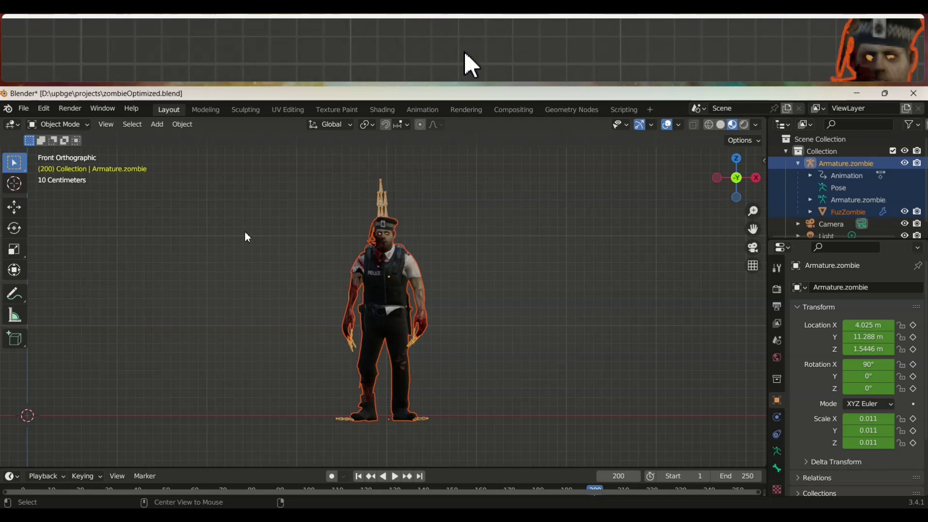
click(23, 109)
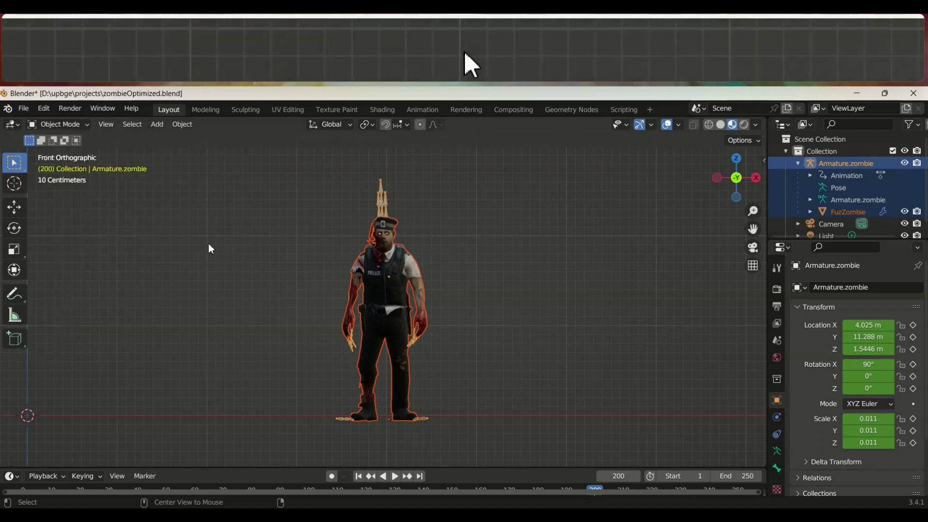
click(23, 109)
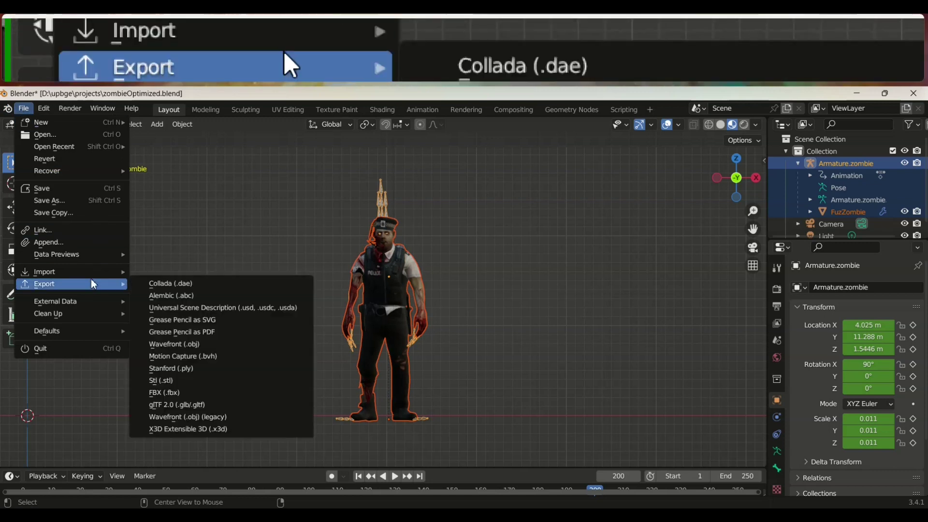
Import zombiestep2.fbx into the scene as Armature.zombie.001.
mouse_move(44, 272)
click(189, 393)
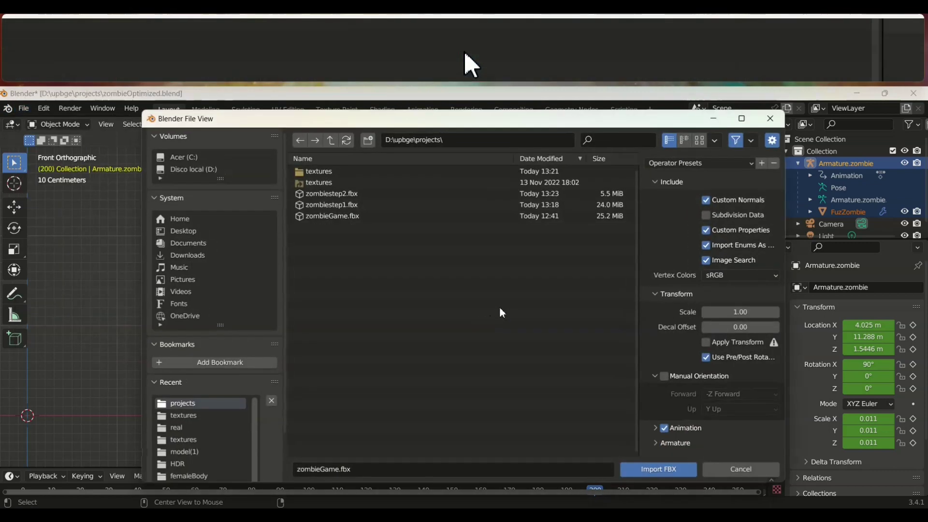
click(342, 194)
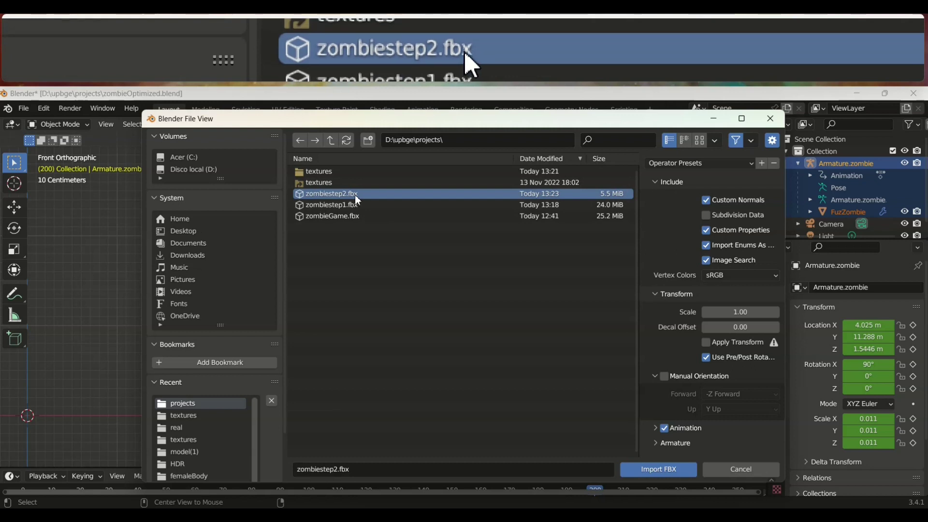
double_click(358, 200)
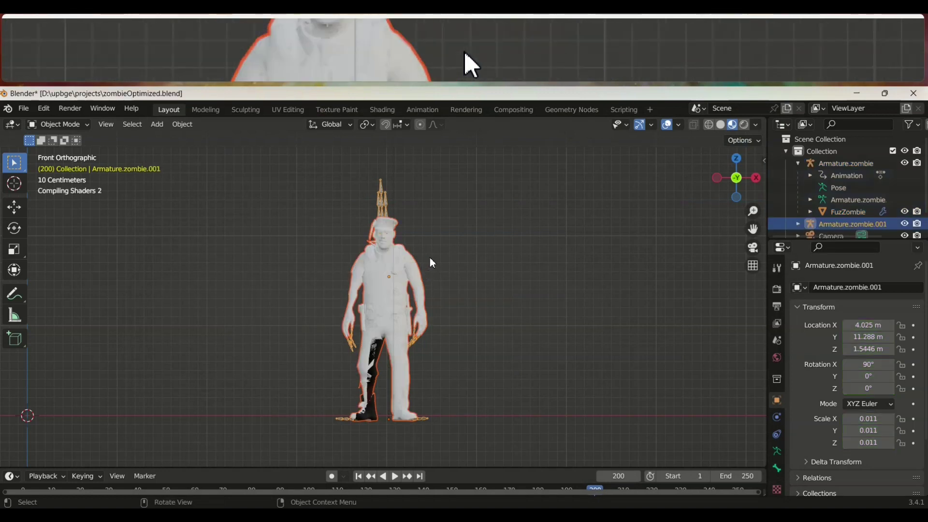
Slide the imported armature along X to 2.306 m beside the original, in the Animation workspace.
scroll(430, 259, down, 2)
key(g)
key(x)
click(323, 267)
scroll(320, 263, up, 5)
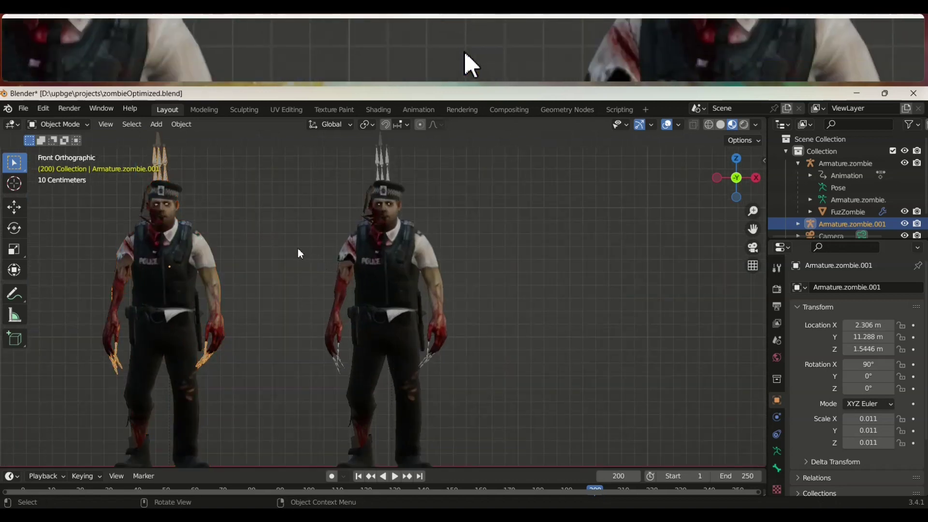
click(417, 110)
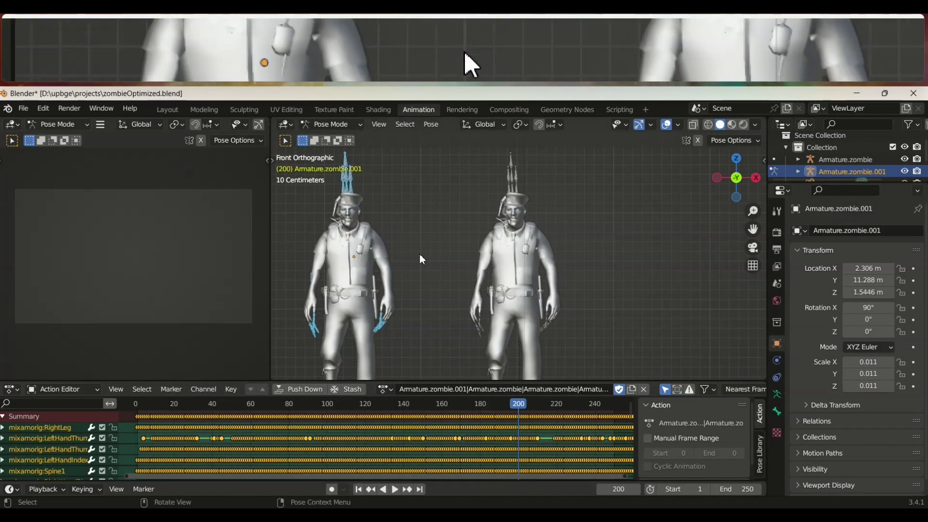
Assign the Lay.001 action to Armature.zombie.001 in the Action Editor.
click(142, 413)
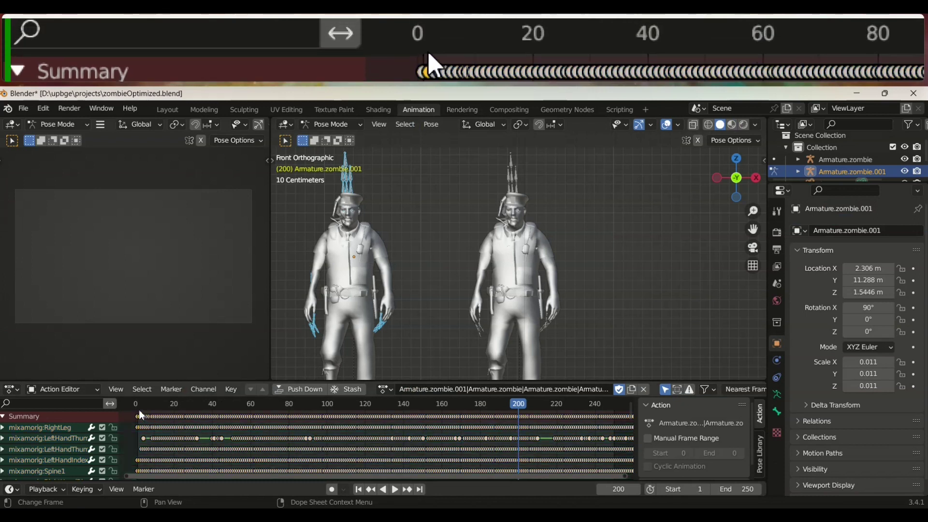
key(space)
key(space)
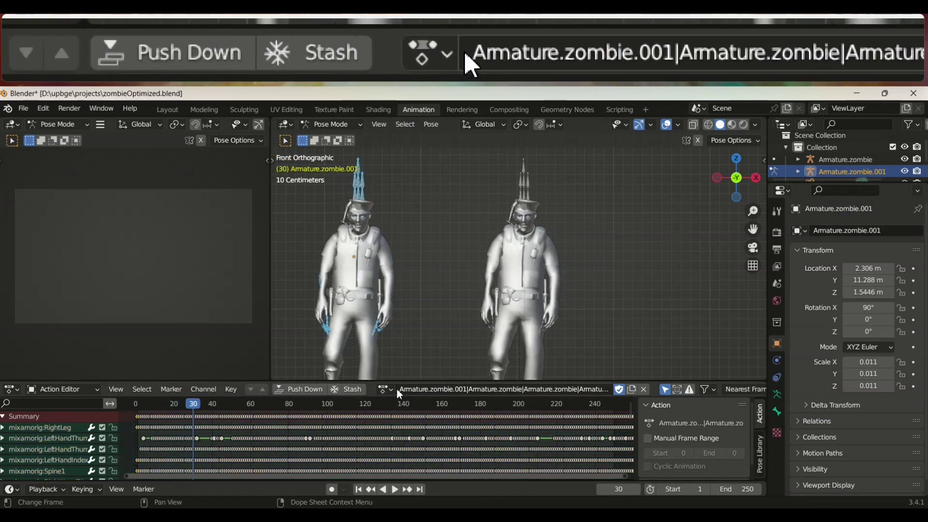
click(394, 388)
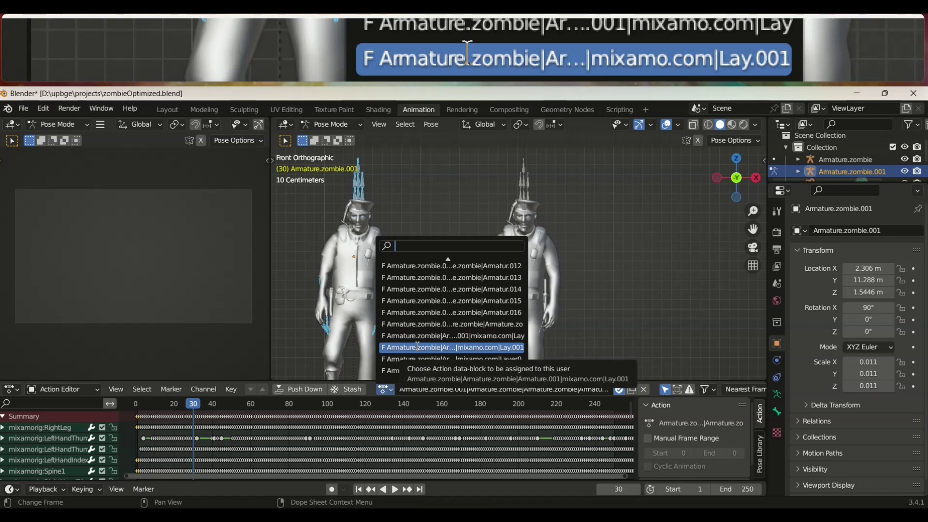
click(417, 347)
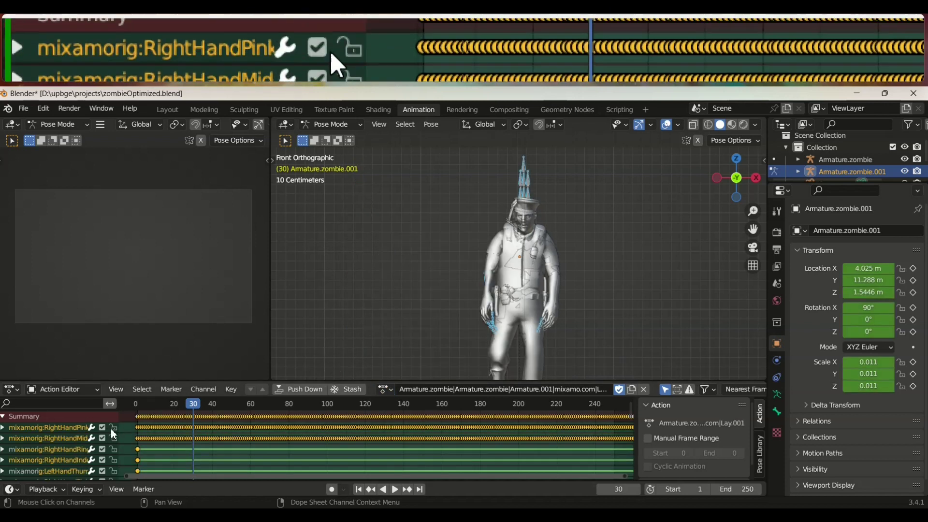
Play the Lay.001 animation, stop it at frame 12, and return to Object Mode.
click(135, 408)
key(space)
mouse_move(469, 212)
middle_down()
mouse_move(557, 257)
mouse_move(492, 260)
mouse_move(578, 280)
mouse_move(474, 257)
mouse_move(504, 202)
middle_up()
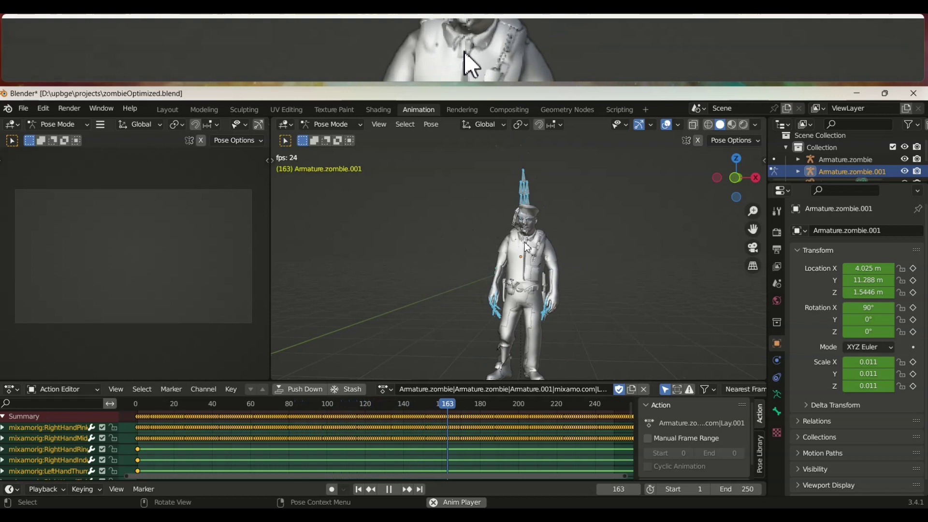
key(Escape)
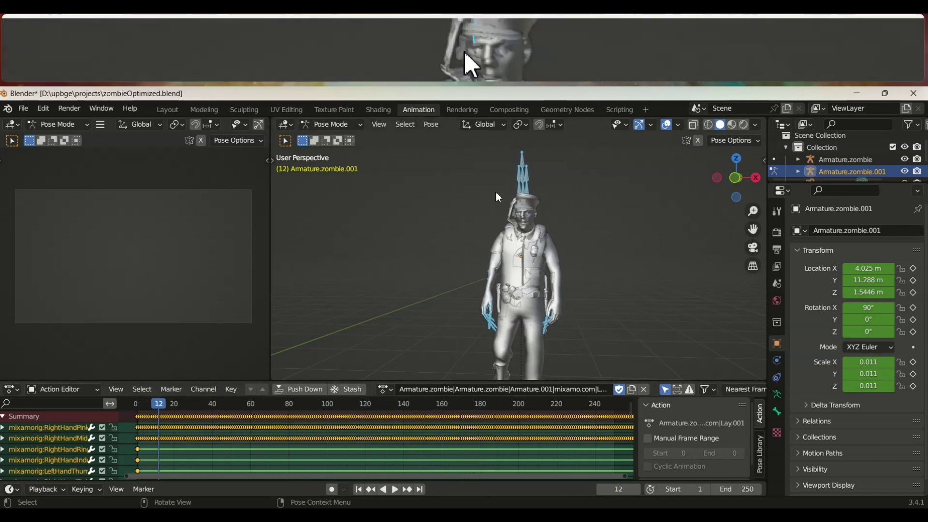
click(338, 126)
click(335, 137)
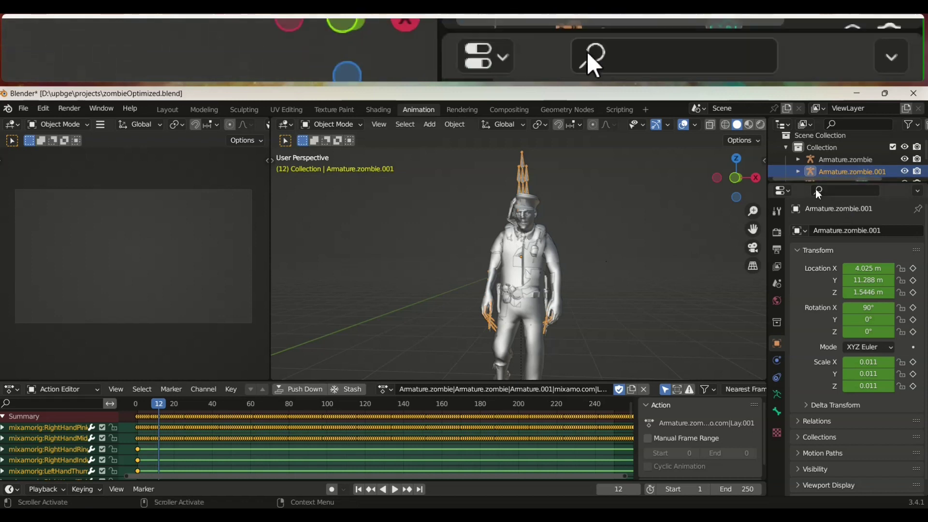
Select Armature.zombie.001 in the Outliner and move it along X to 2.6967 m.
drag(842, 183, 828, 277)
click(798, 176)
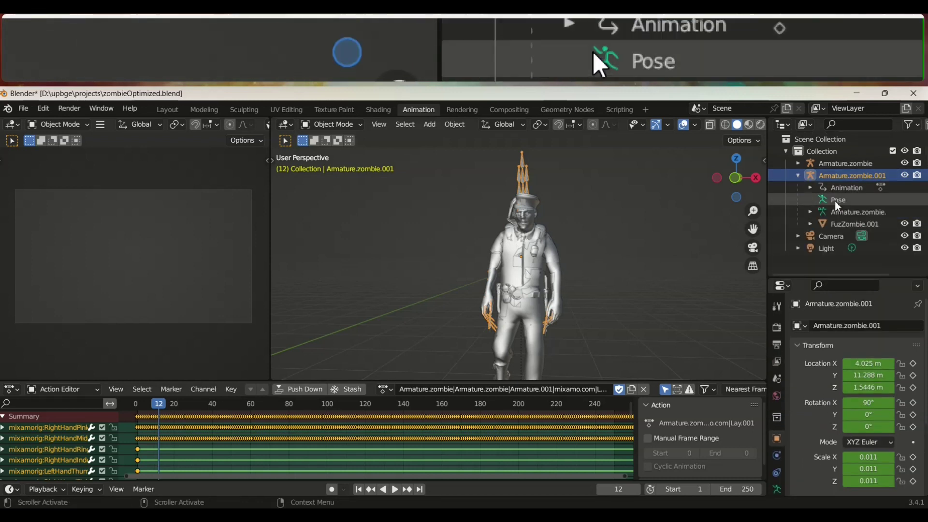
click(855, 224)
key(shift+d)
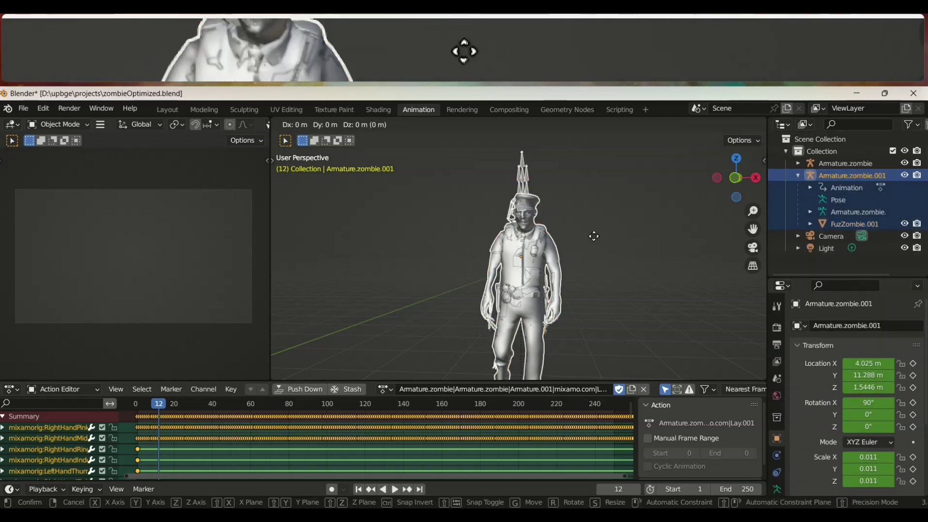
key(x)
click(478, 250)
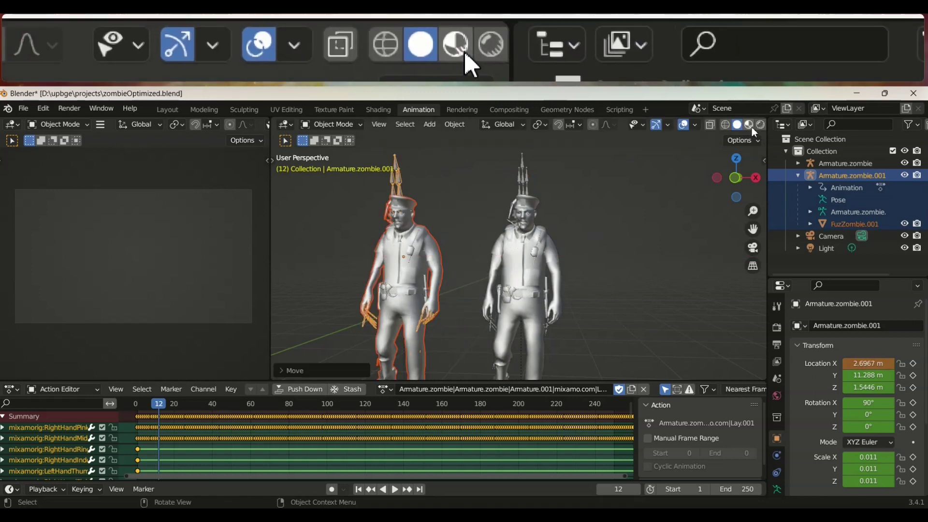
Show both zombies textured in Material Preview and select the FuzZombie.001 body mesh.
click(749, 124)
middle_drag(449, 232, 506, 214)
scroll(448, 243, up, 3)
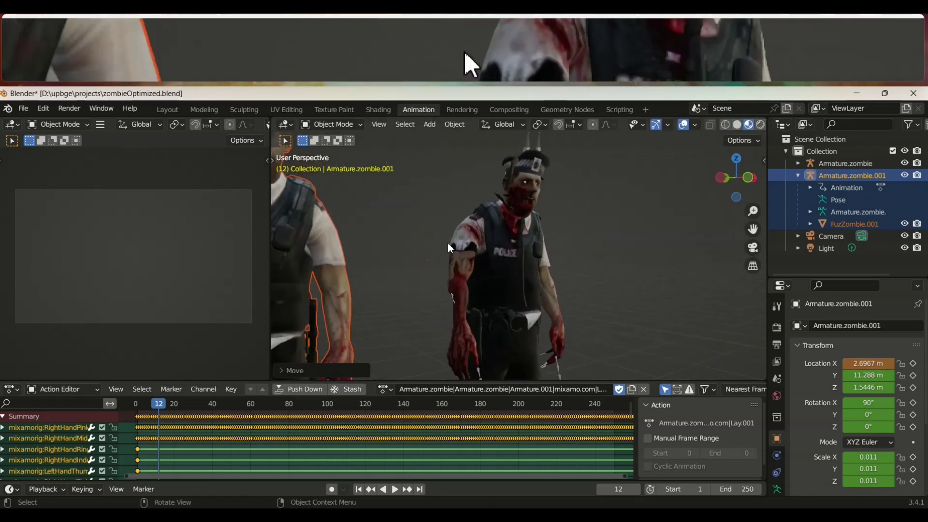
scroll(520, 256, up, 2)
middle_drag(521, 256, 583, 295)
scroll(575, 290, down, 5)
scroll(562, 265, up, 2)
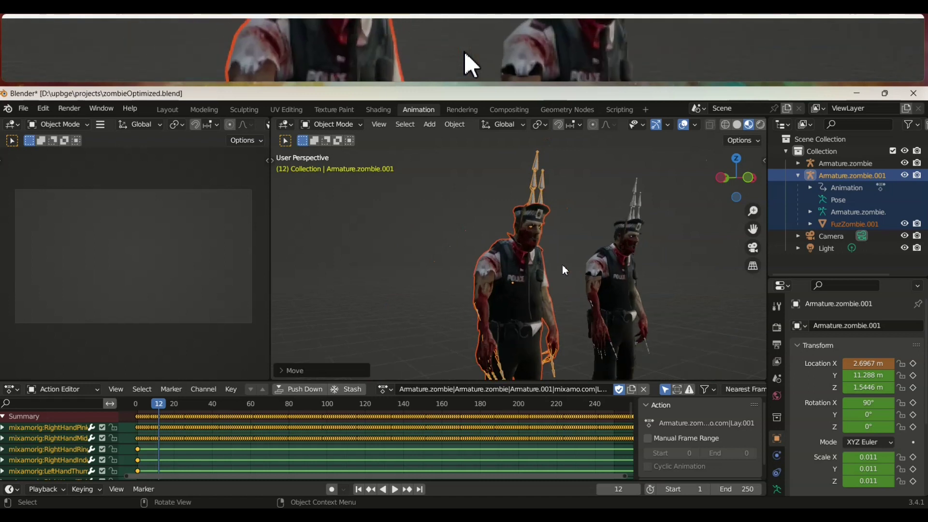
scroll(576, 254, up, 4)
click(575, 253)
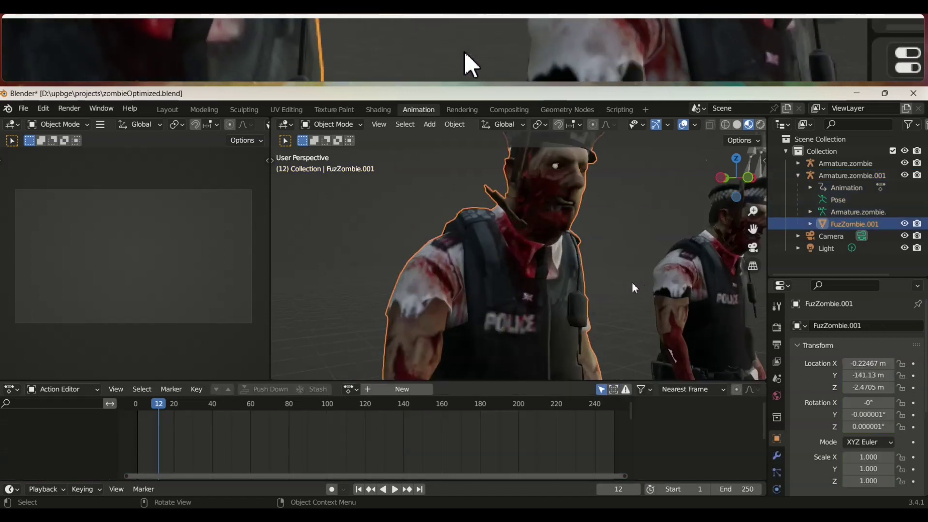